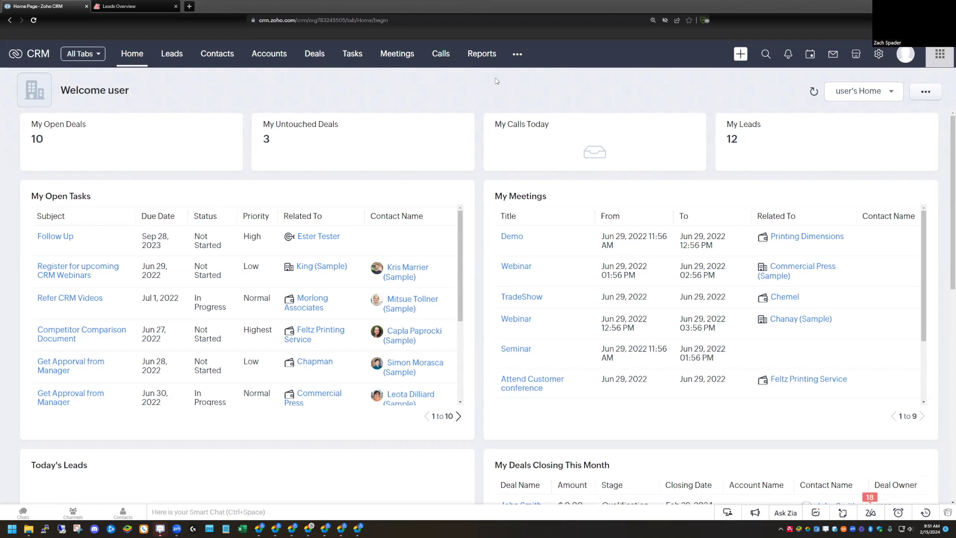
- View the Zoho Analytics Leads Overview dashboard: 4 total leads, 1 converted, 100.0% conversion rate
left_click(127, 11)
scroll(241, 150, "down", 2)
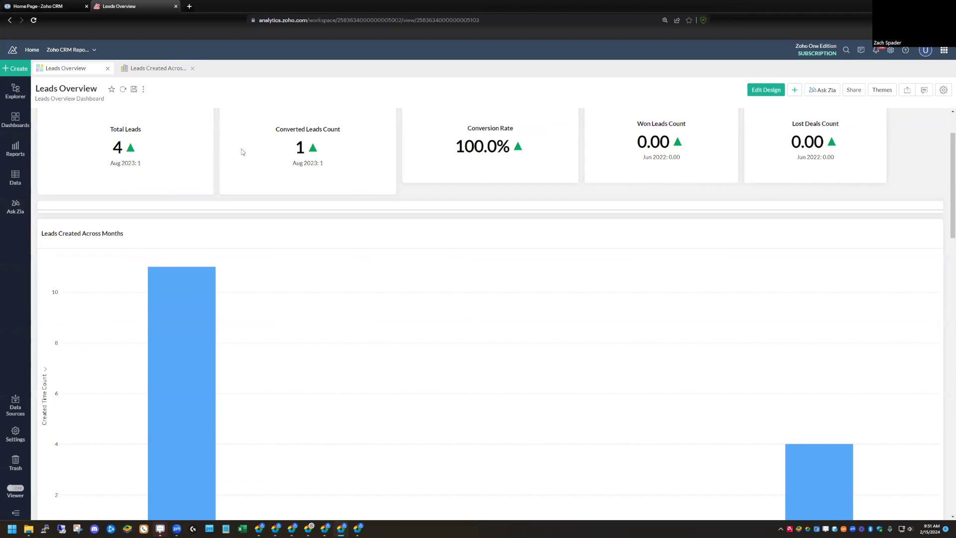
scroll(242, 152, "up", 2)
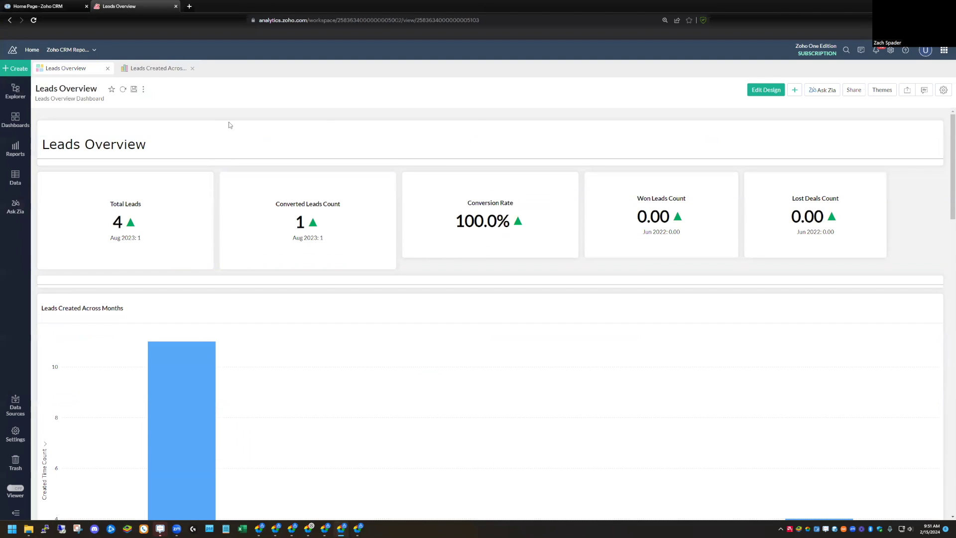
scroll(229, 125, "down", 1)
scroll(229, 124, "up", 1)
- Choose Share > URL/Permalink on the Leads Overview dashboard to reach the Embed / Publish URL panel
left_click(855, 91)
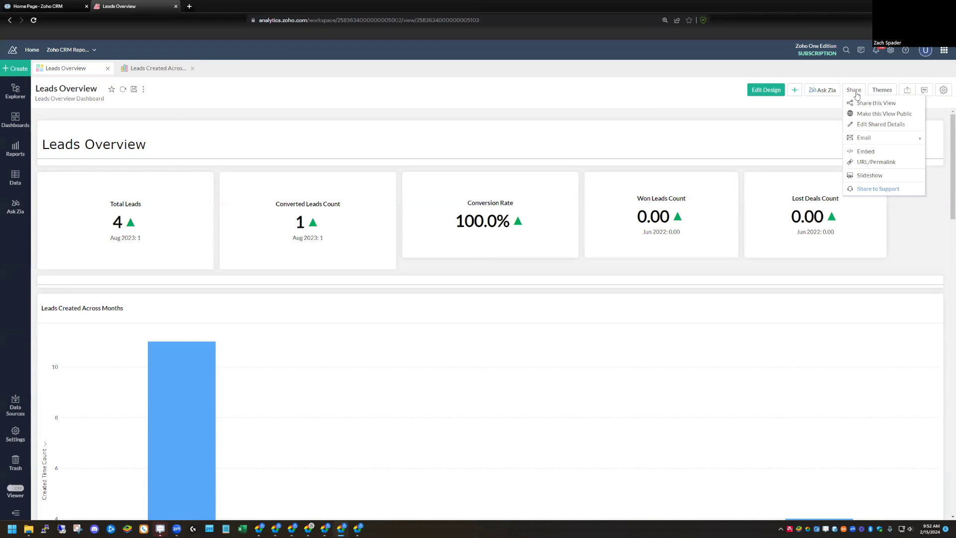
left_click(877, 167)
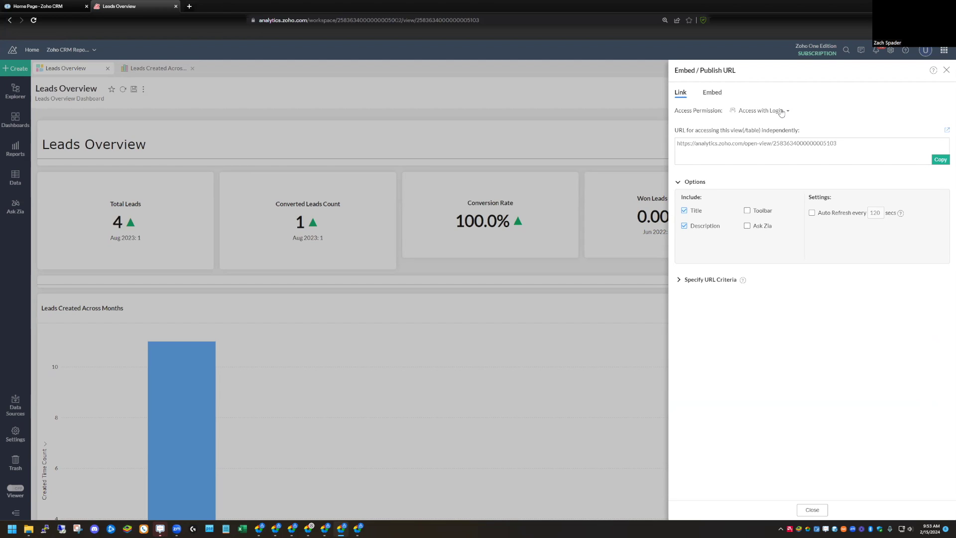
- Set the dashboard link's access to Public on the web, copy the URL, and return to Zoho CRM
left_click(781, 113)
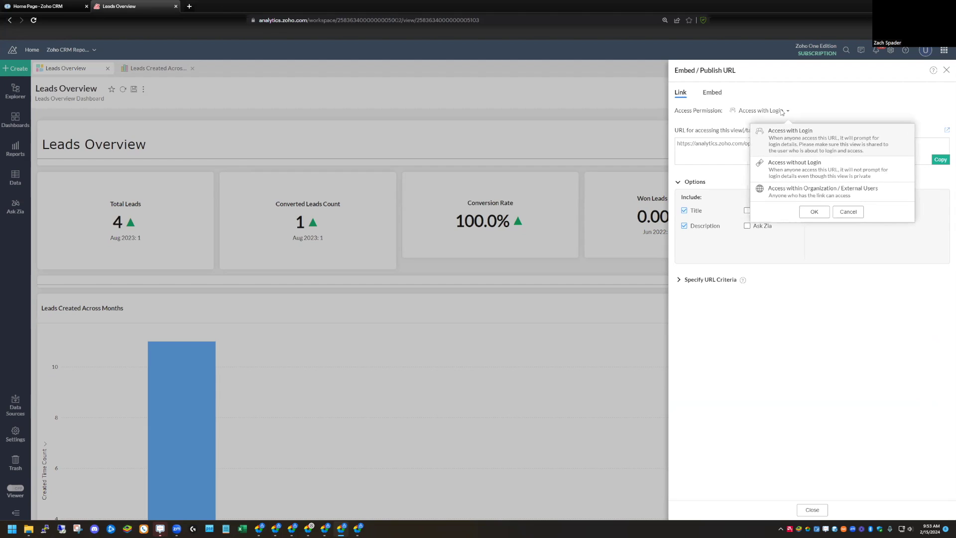
left_click(808, 192)
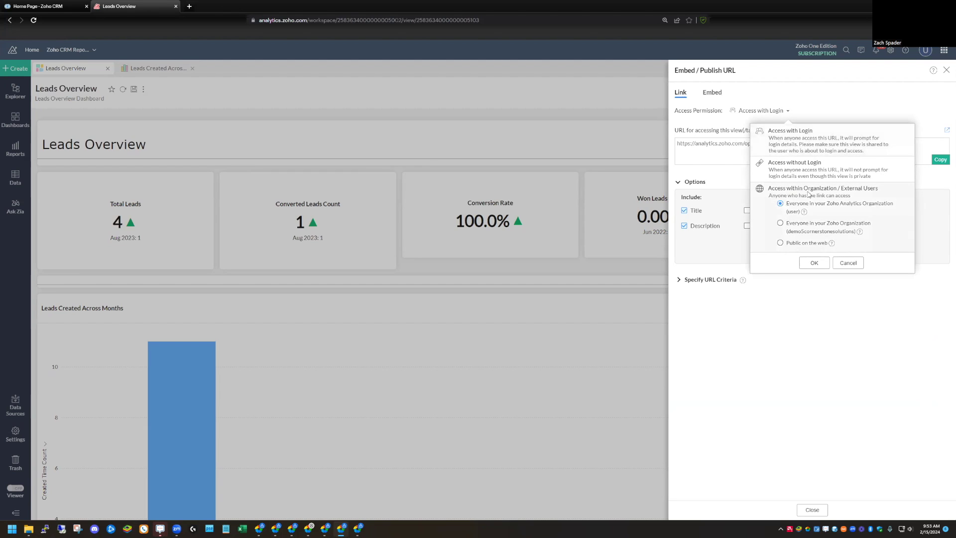
left_click(780, 244)
left_click(814, 263)
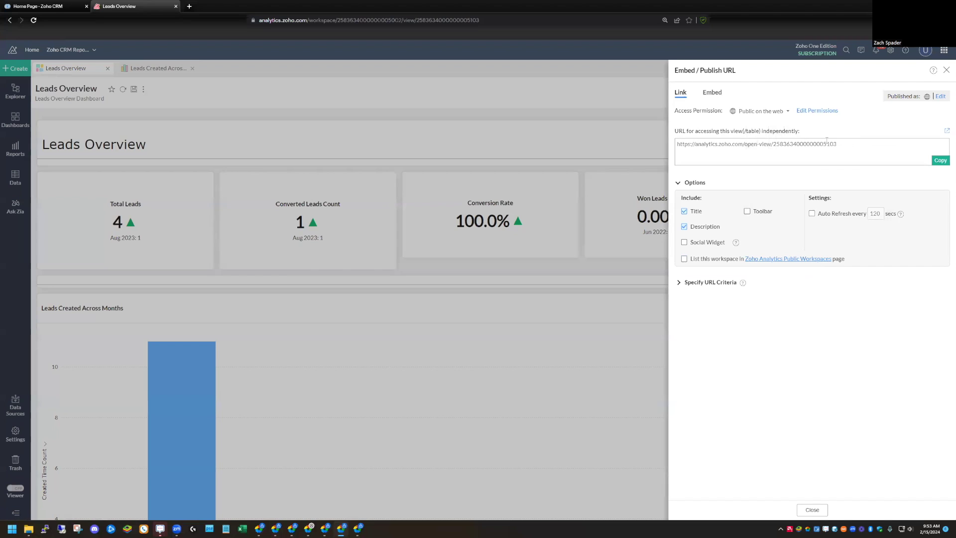
left_click(940, 160)
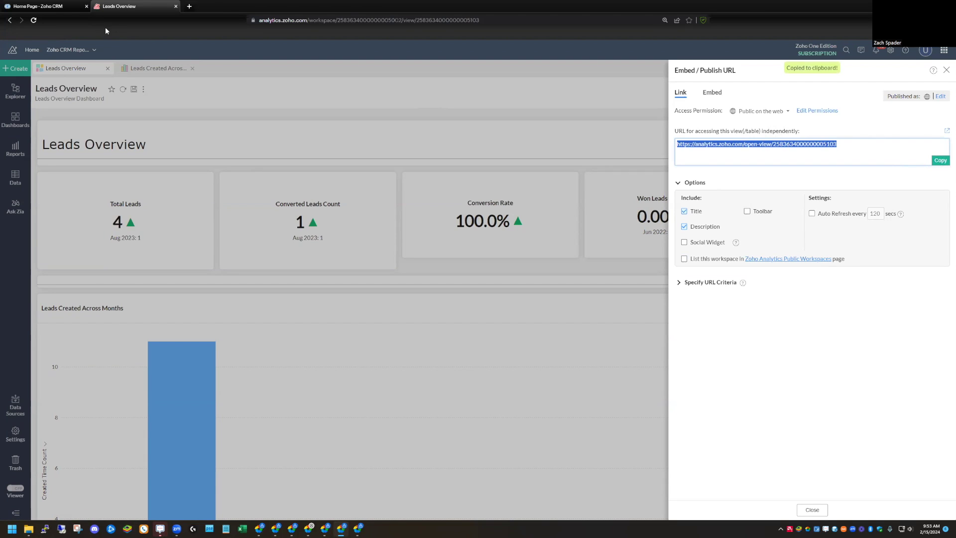
left_click(69, 6)
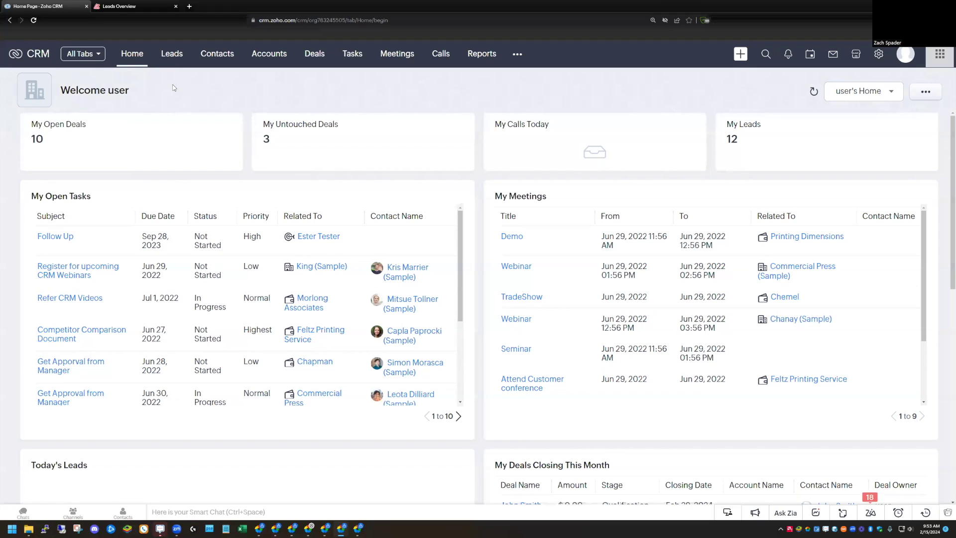
- Go to Setup > Developer Hub > Widgets and start a new widget
left_click(887, 96)
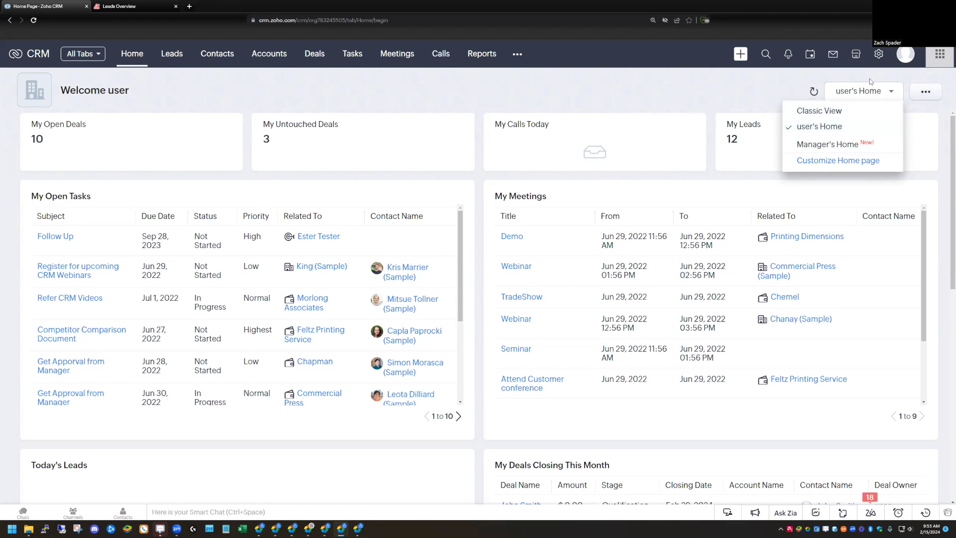
left_click(879, 55)
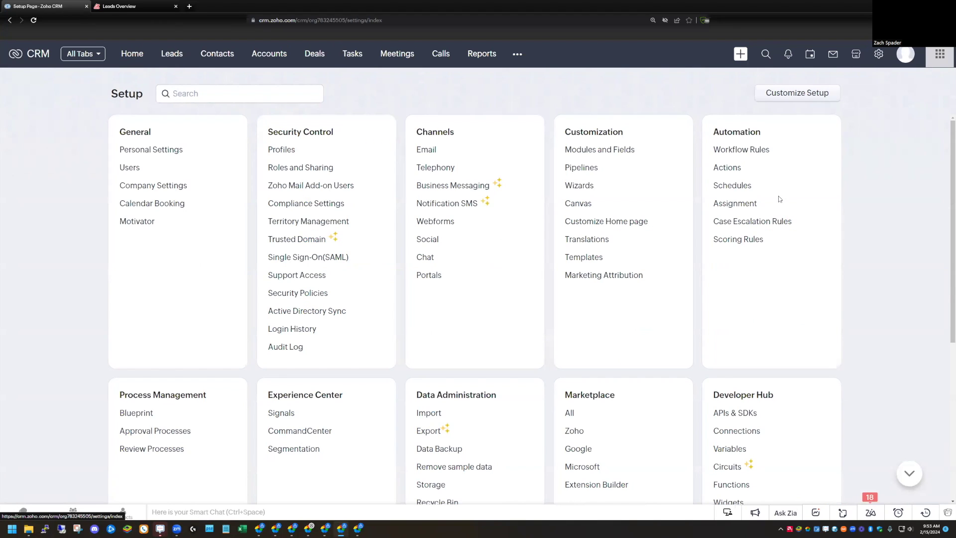
scroll(780, 199, "down", 3)
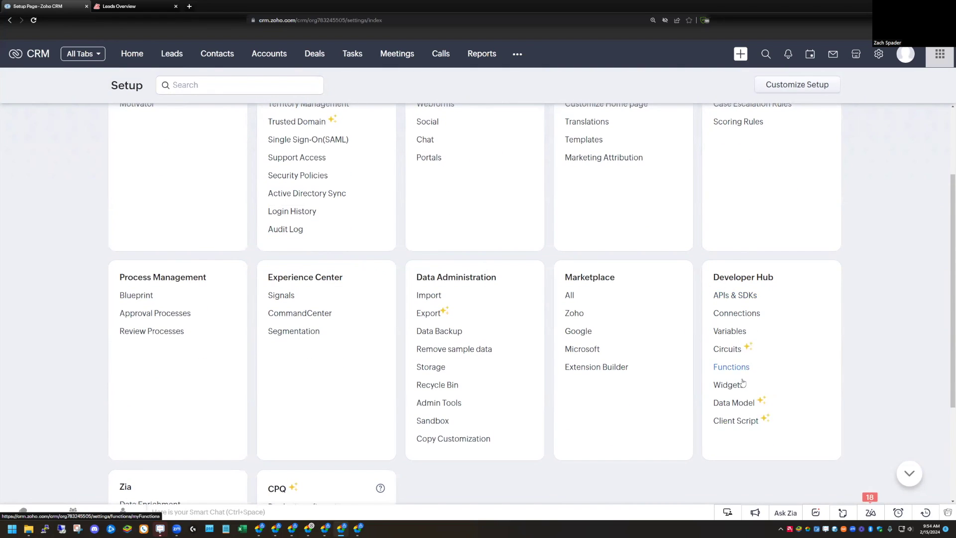
left_click(727, 386)
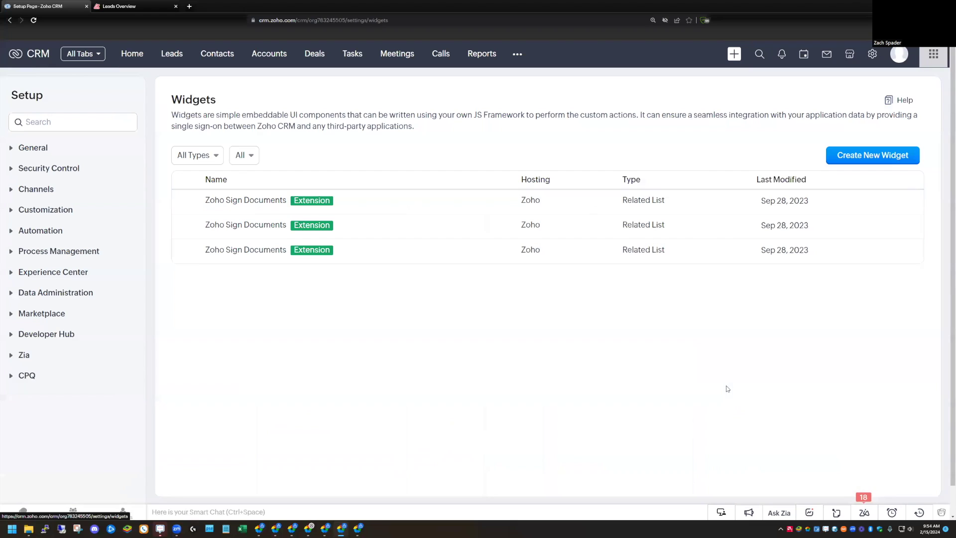
left_click(862, 156)
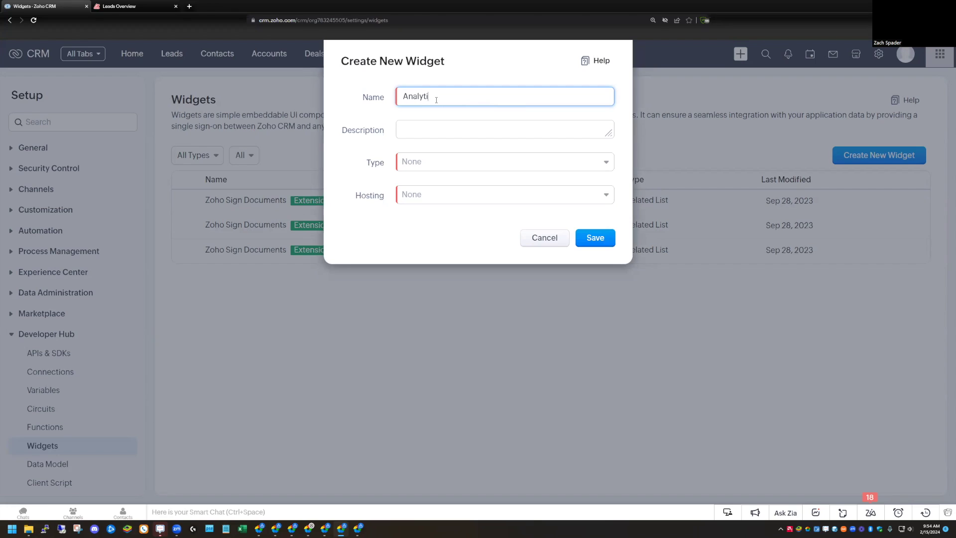
- Save an external Home Page Dashboard widget 'Analytics Dashboard' with the copied dashboard URL as base URL
type("Analytics Dashboard")
left_click(433, 163)
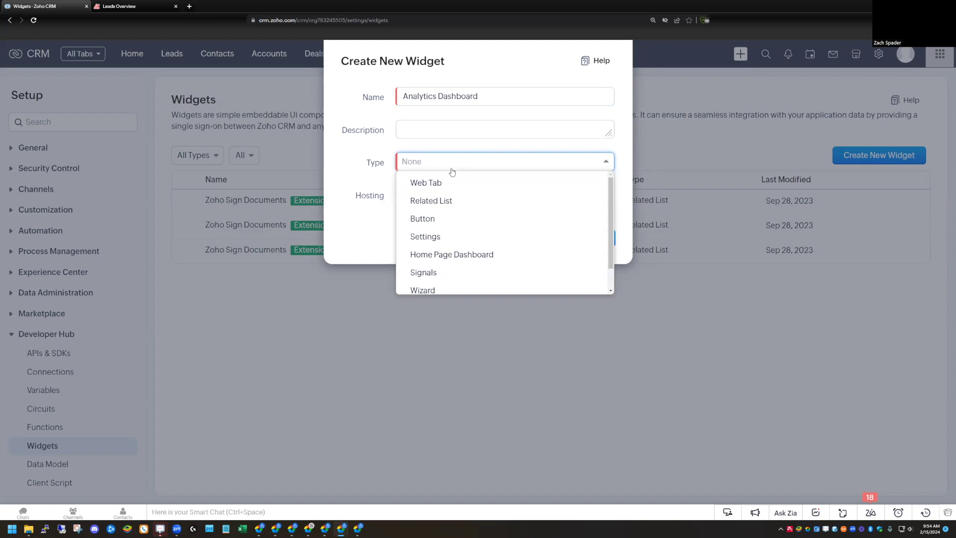
left_click(442, 257)
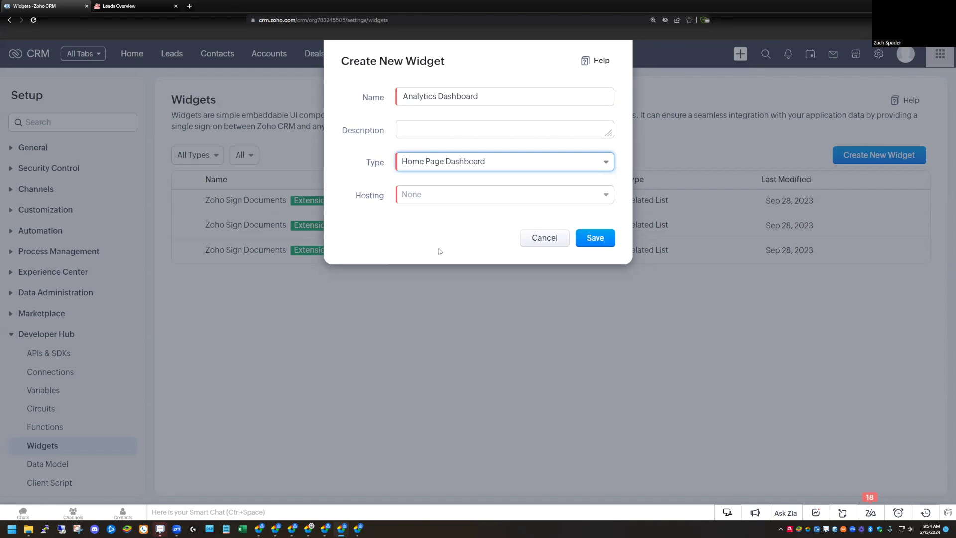
left_click(433, 201)
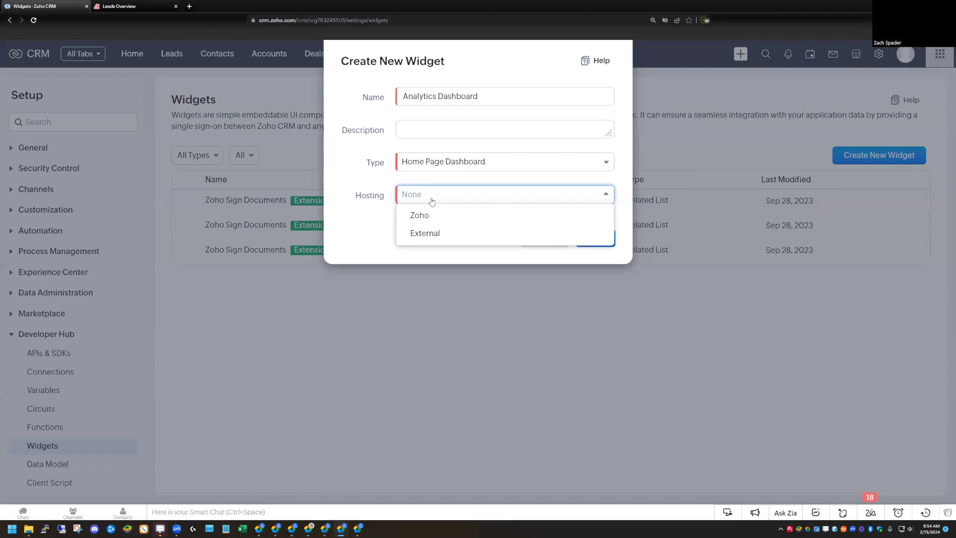
left_click(427, 235)
left_click(420, 227)
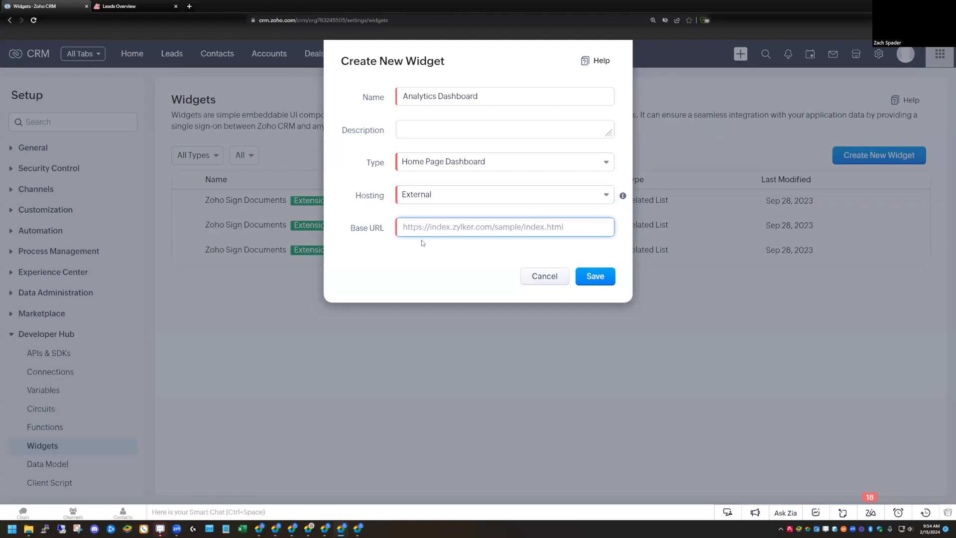
key("ctrl+v")
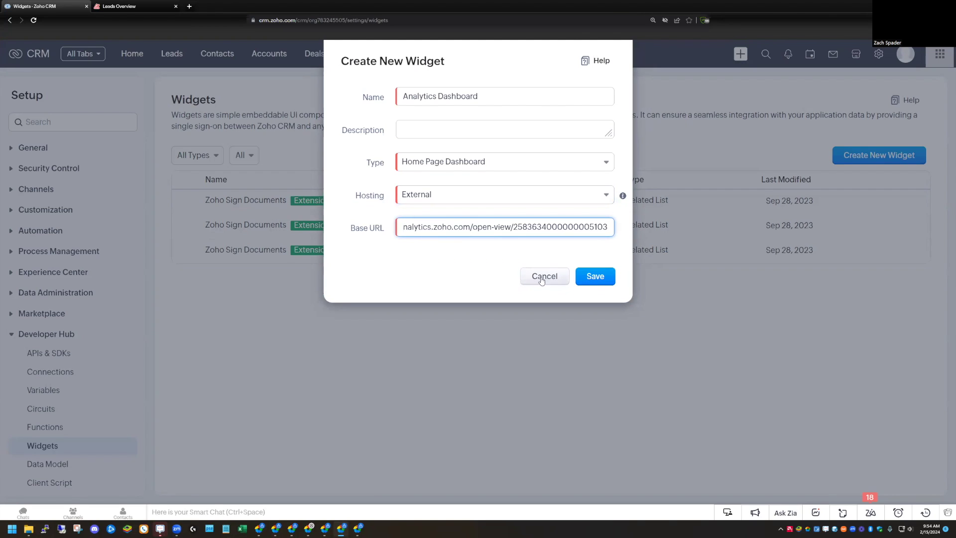
left_click(600, 278)
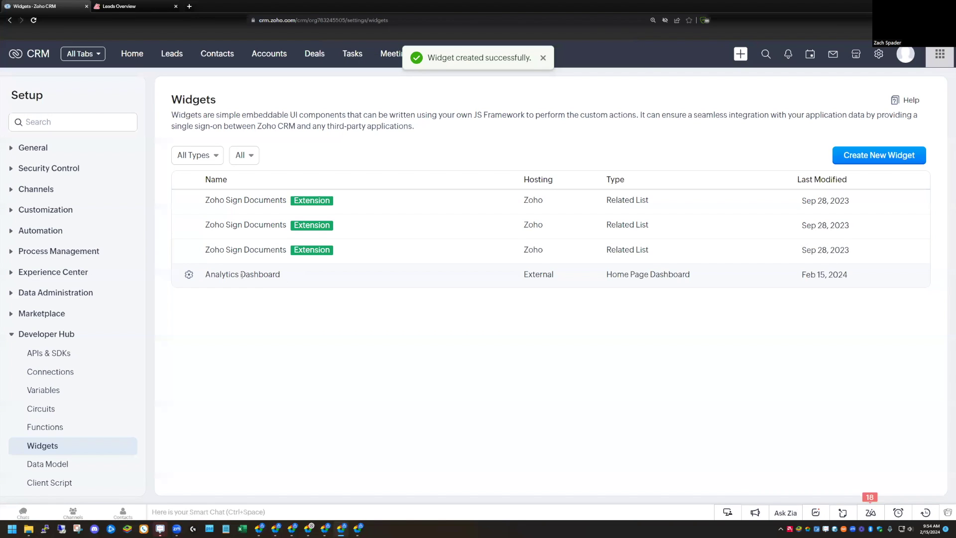
- Add the Analytics Dashboard widget to the Home page as a component named 'Analytics Dashb'
left_click(132, 55)
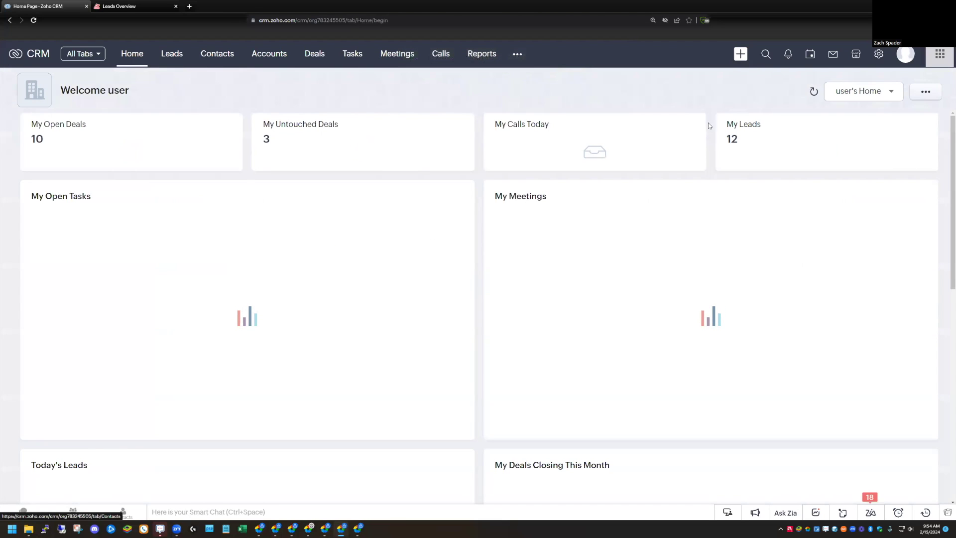
left_click(926, 92)
left_click(890, 115)
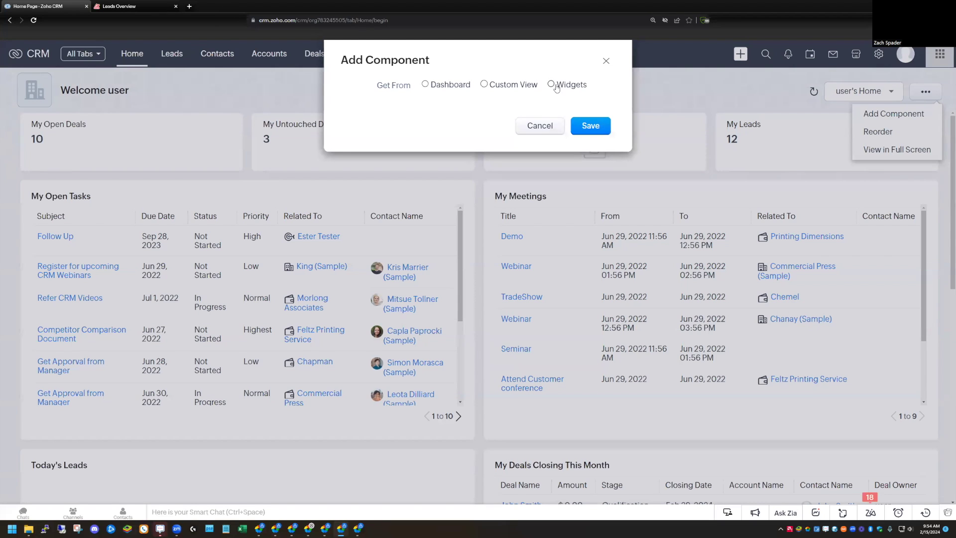
left_click(550, 86)
left_click(600, 125)
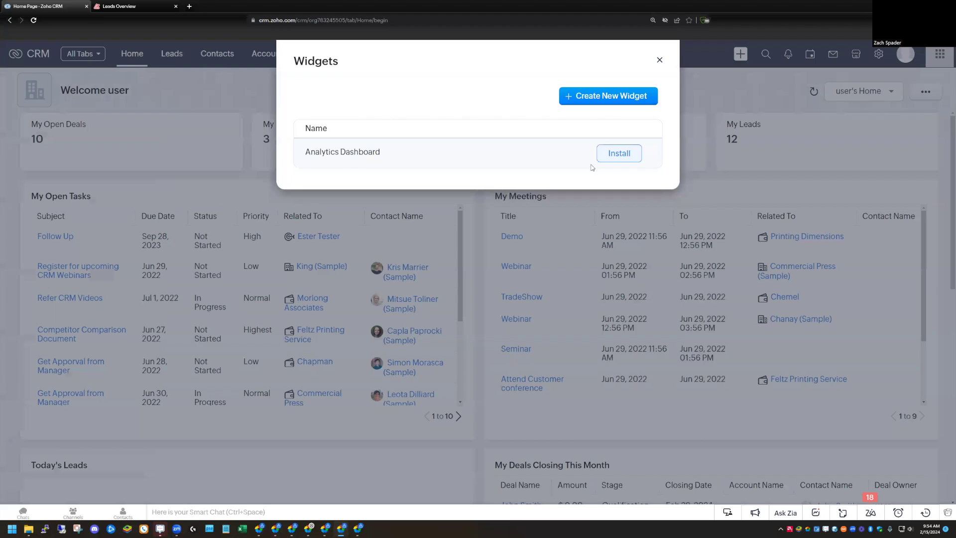
left_click(619, 156)
left_click(453, 147)
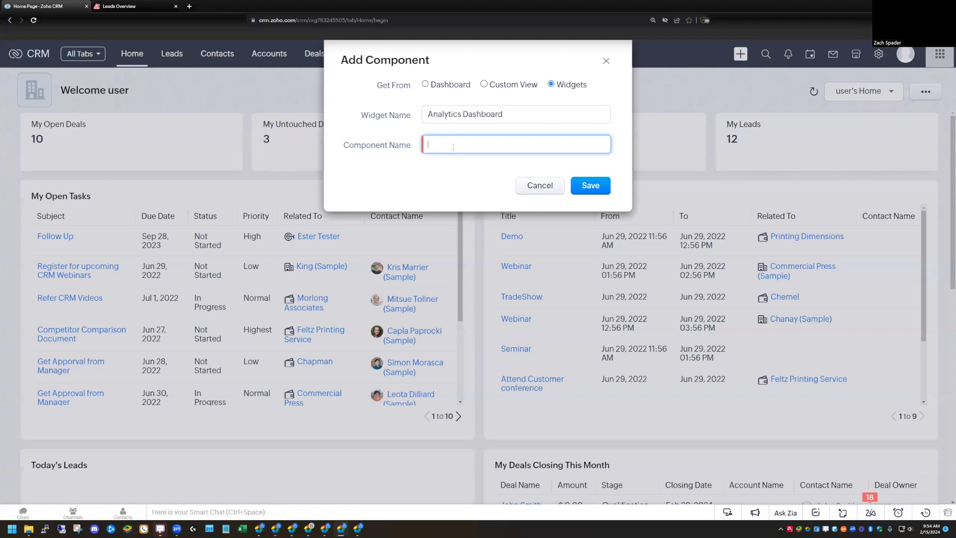
type("Analytics Dashboard")
left_click(582, 186)
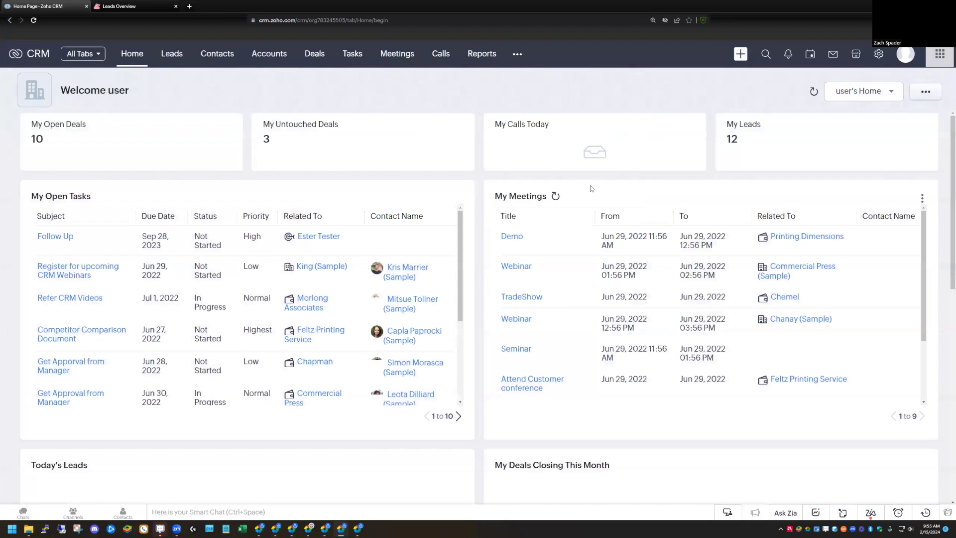
- Switch the Home page to Reorder mode and drag the Analytics Dashboard card higher up
scroll(596, 244, "down", 3)
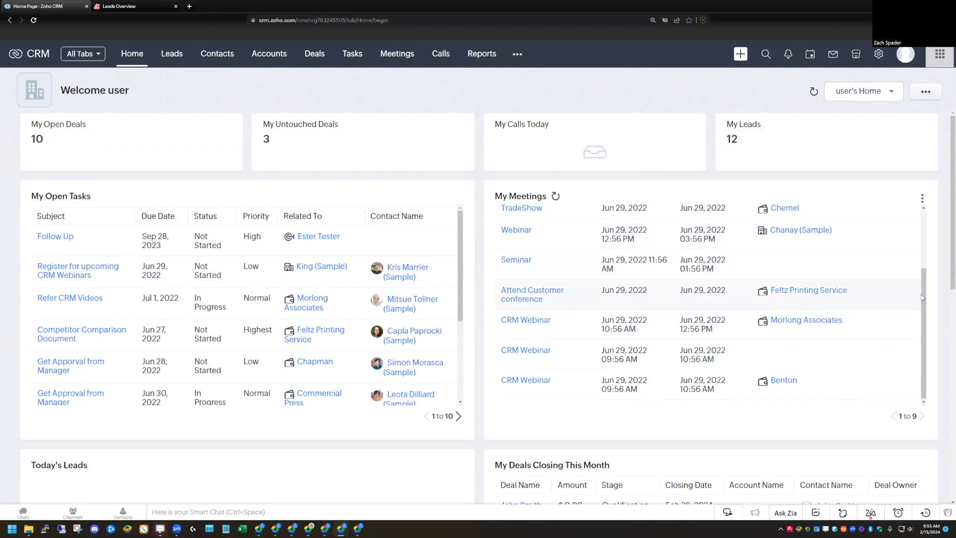
scroll(946, 347, "down", 1)
scroll(946, 429, "down", 10)
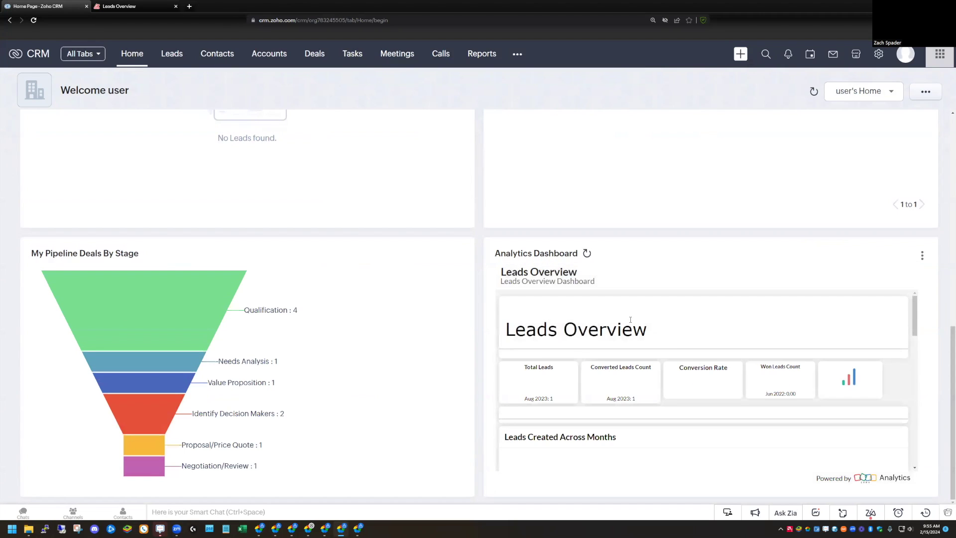
scroll(675, 336, "down", 3)
scroll(674, 341, "down", 2)
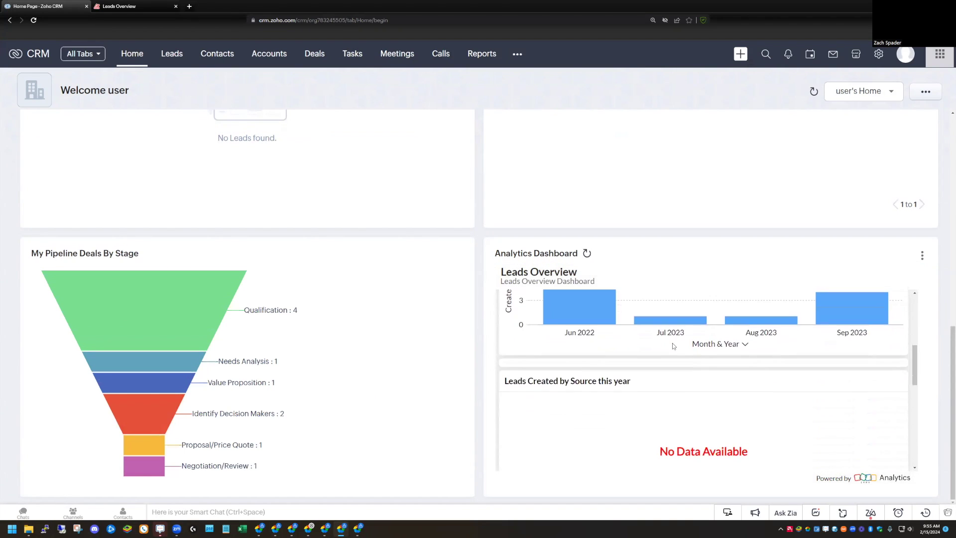
scroll(673, 347, "up", 5)
left_click(926, 91)
left_click(892, 133)
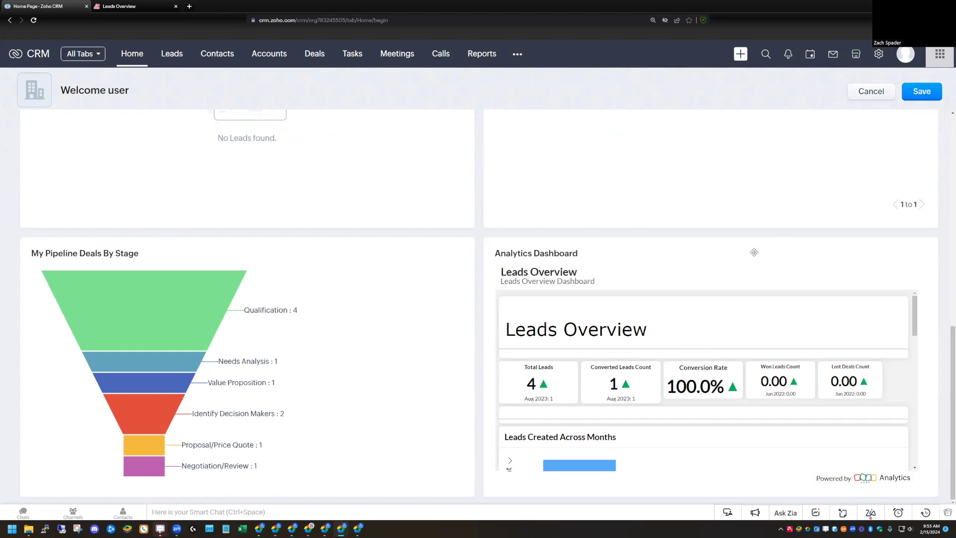
left_click_drag(719, 256, 542, 224)
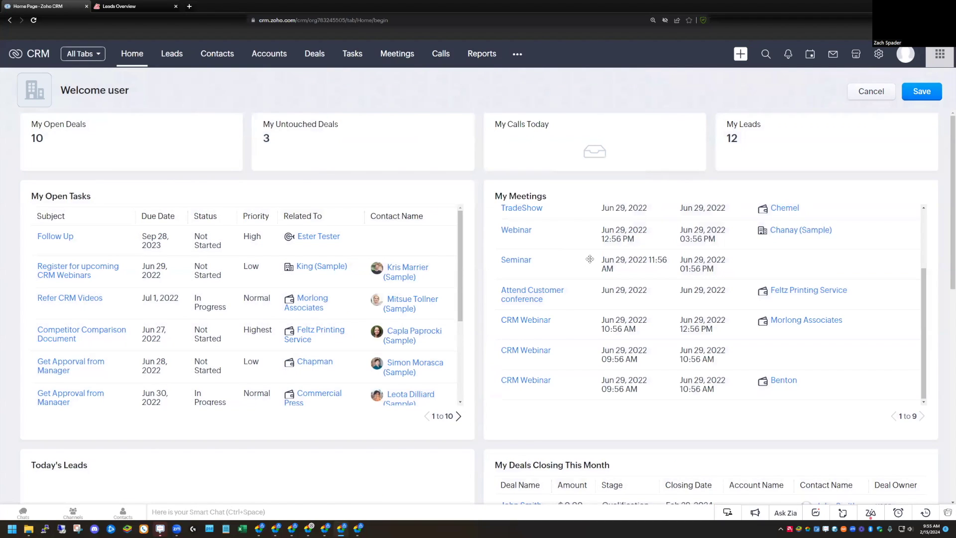
scroll(590, 259, "down", 8)
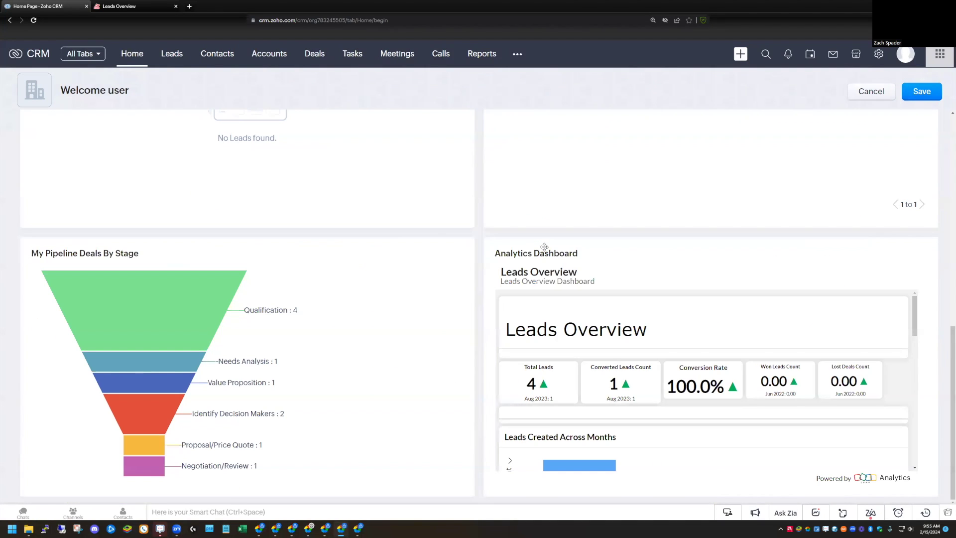
- Move the Analytics Dashboard card to the top and stretch it full width and taller
left_click_drag(641, 249, 467, 153)
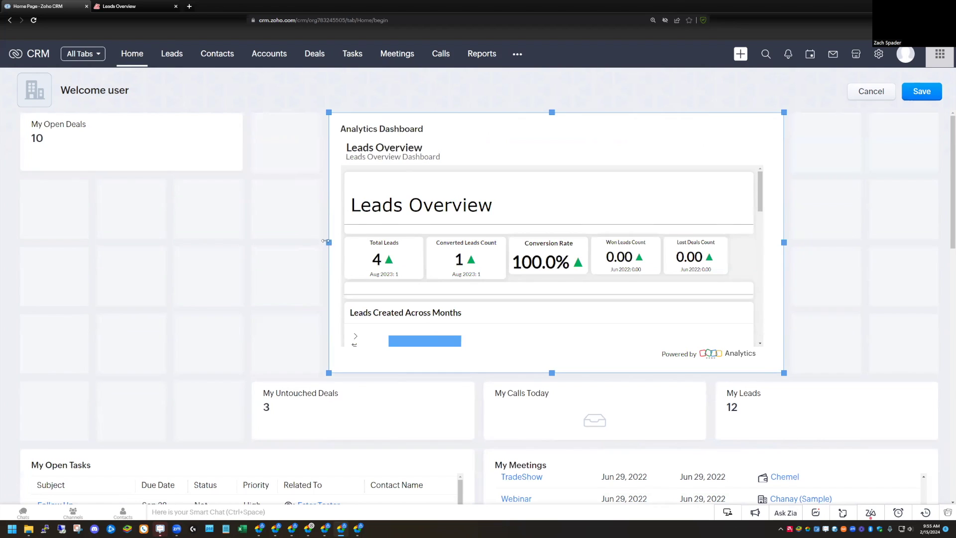
left_click_drag(326, 242, 21, 242)
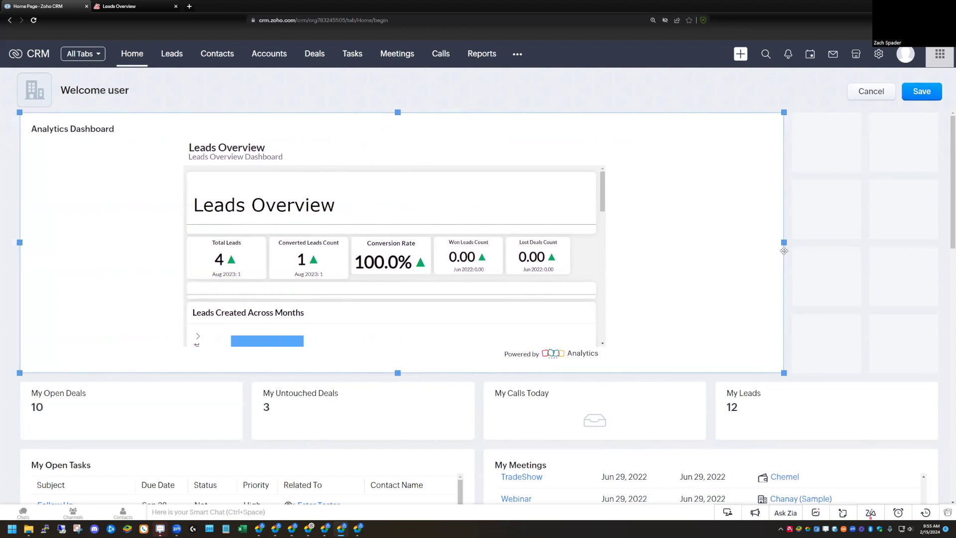
left_click_drag(783, 250, 939, 250)
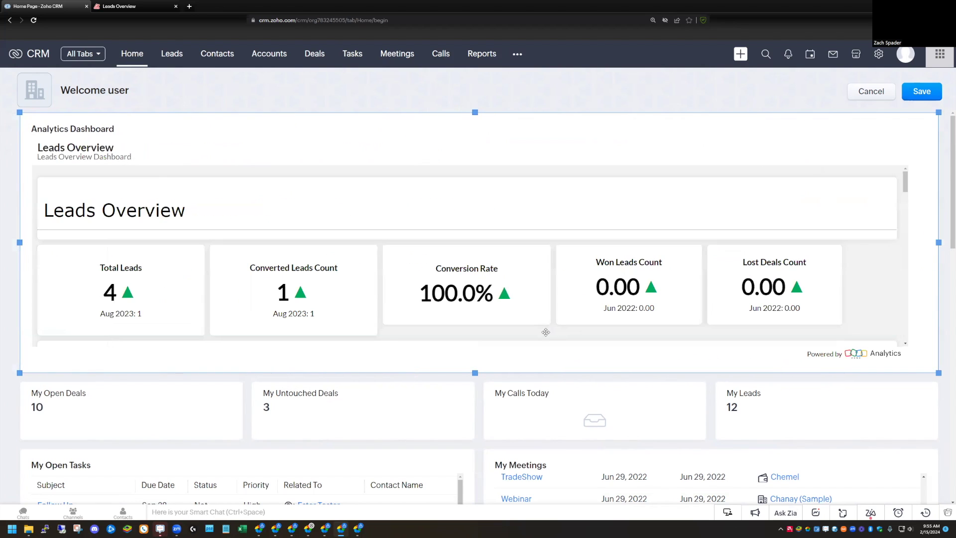
left_click_drag(475, 372, 475, 502)
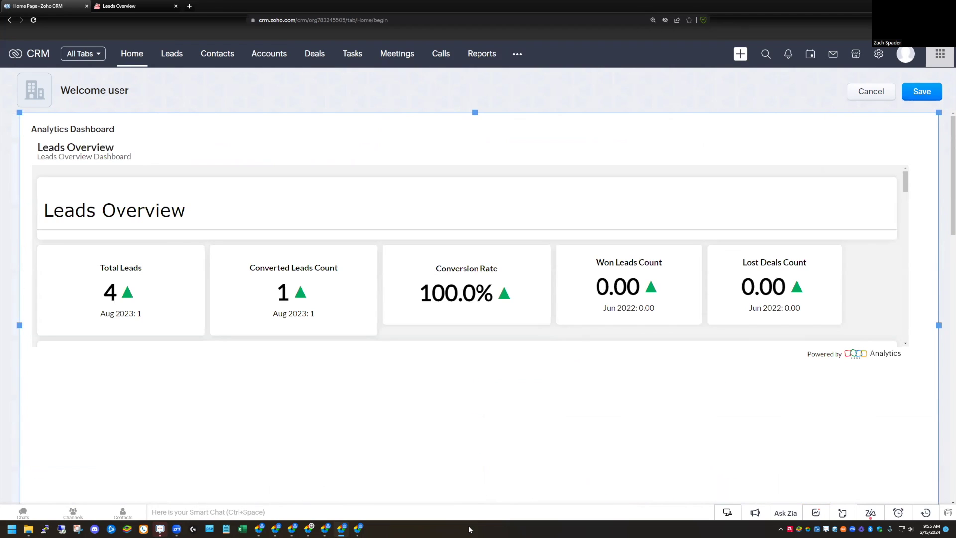
- Save the rearranged Home page layout and review the result
scroll(482, 404, "down", 1)
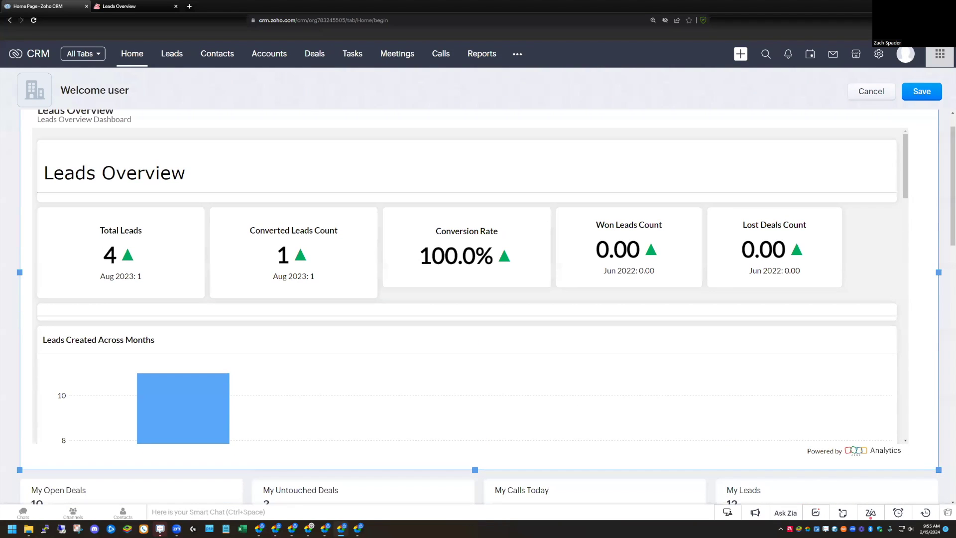
left_click(920, 94)
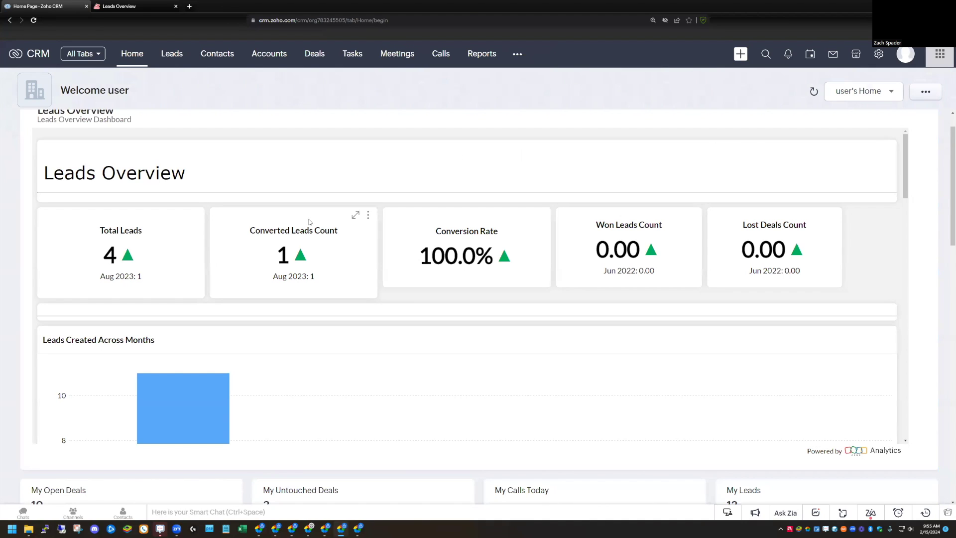
scroll(384, 209, "up", 1)
scroll(384, 208, "up", 1)
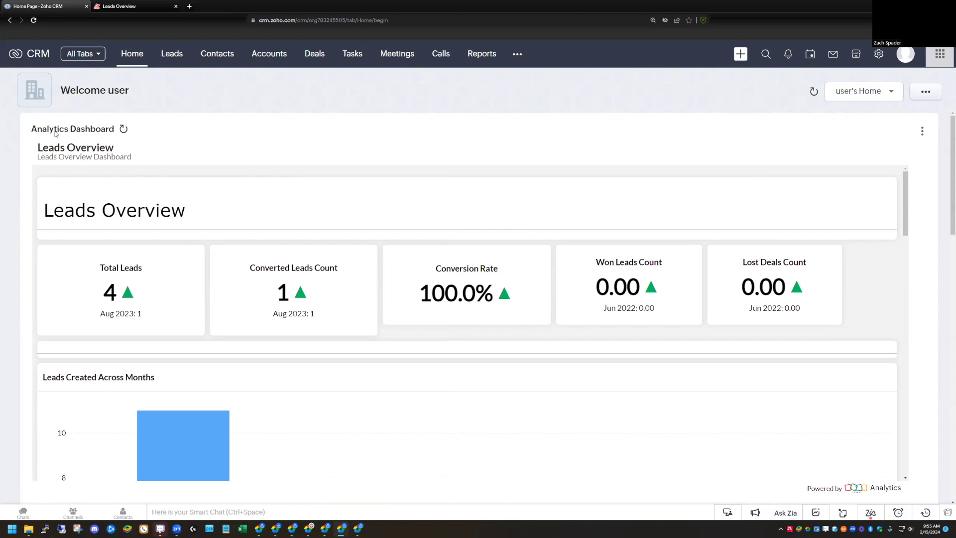
scroll(233, 250, "down", 3)
scroll(233, 250, "up", 3)
- Start a new custom homepage from Setup > Customize Home page
left_click(879, 54)
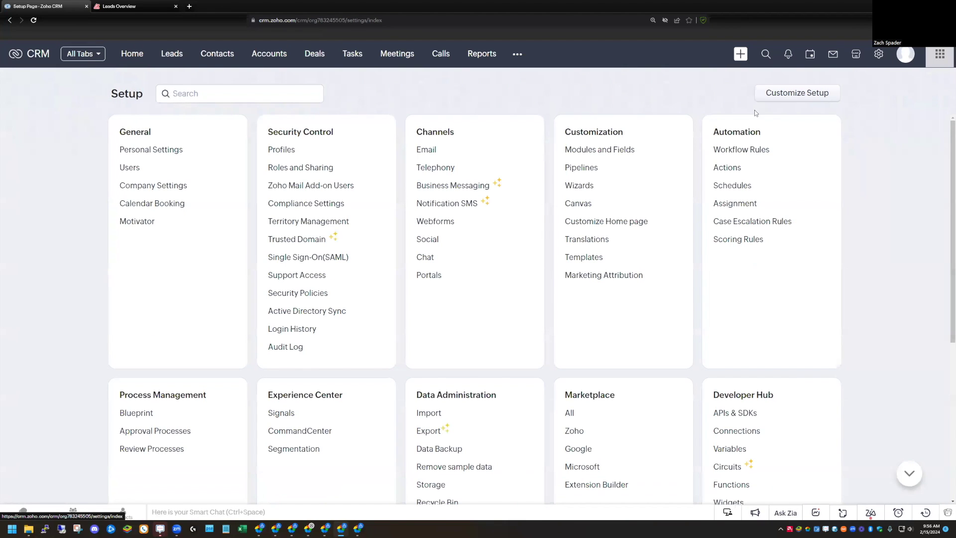
left_click(586, 225)
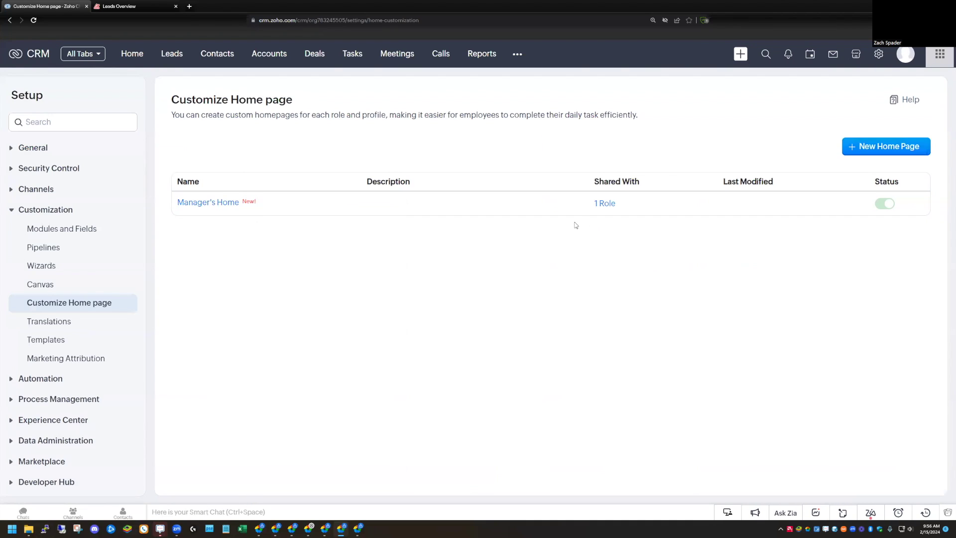
left_click(867, 150)
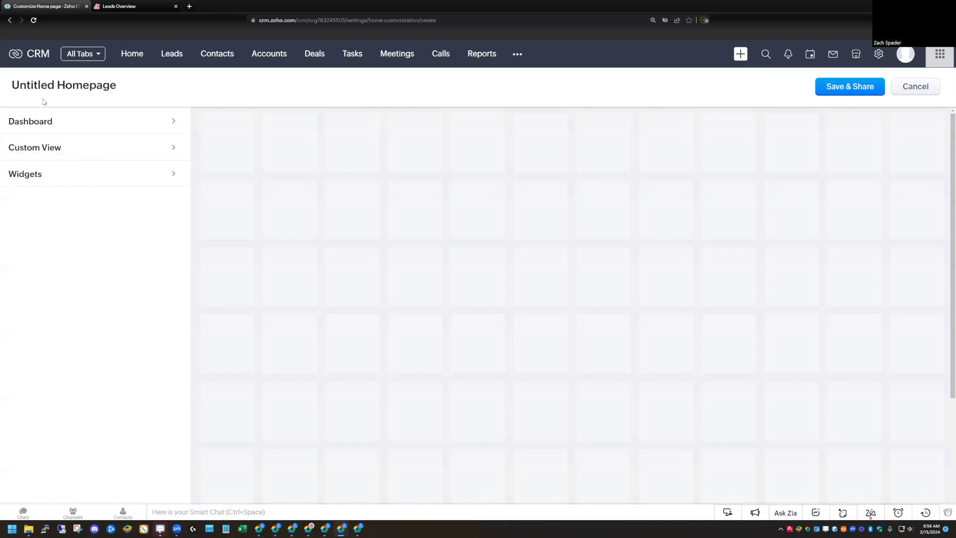
- Add the Analytics Dashboard widget, enlarge it to full width and taller, then choose Save & Share
left_click(81, 182)
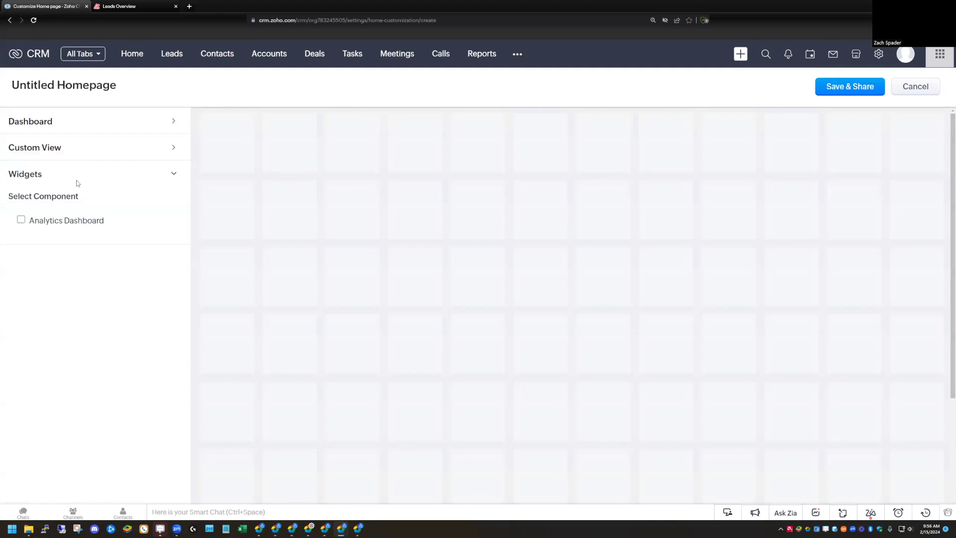
left_click(21, 221)
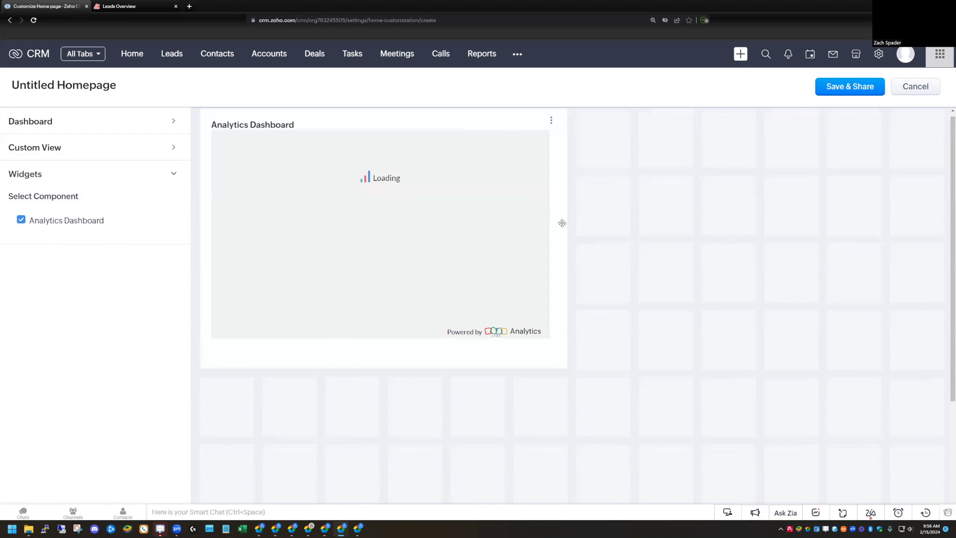
left_click_drag(572, 238, 944, 237)
left_click_drag(567, 369, 586, 499)
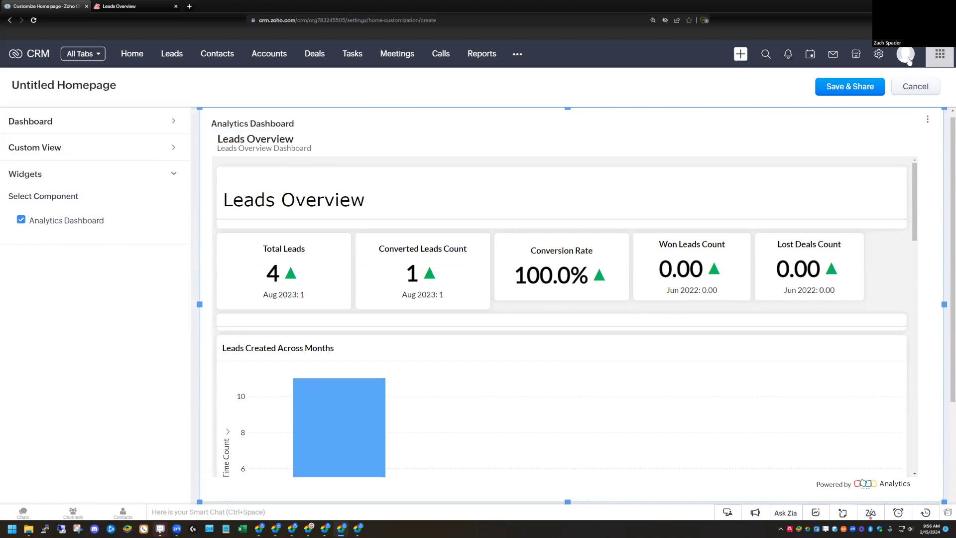
left_click(852, 91)
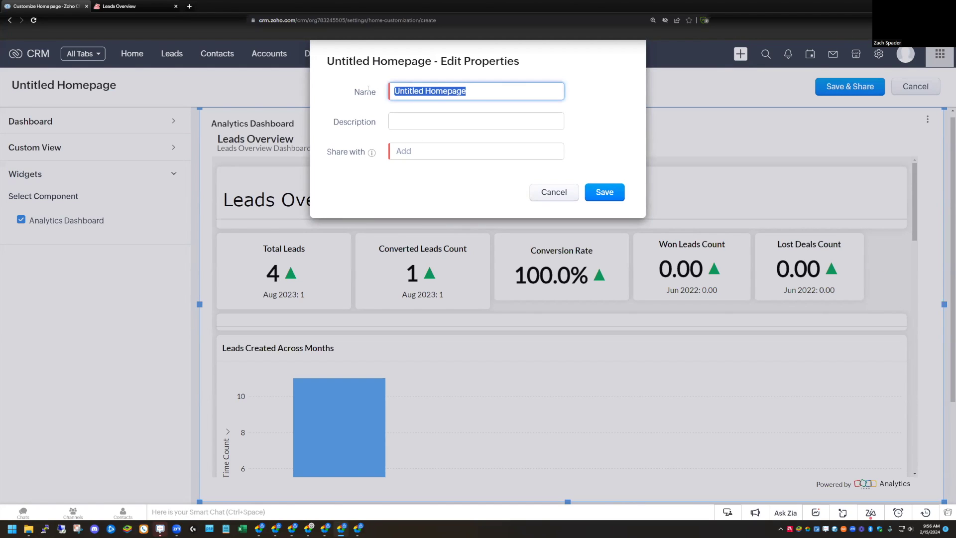
- Name the homepage Analytics Dashboard, share it with the Administrator profile, and save its properties
type("Analytics Dashboard")
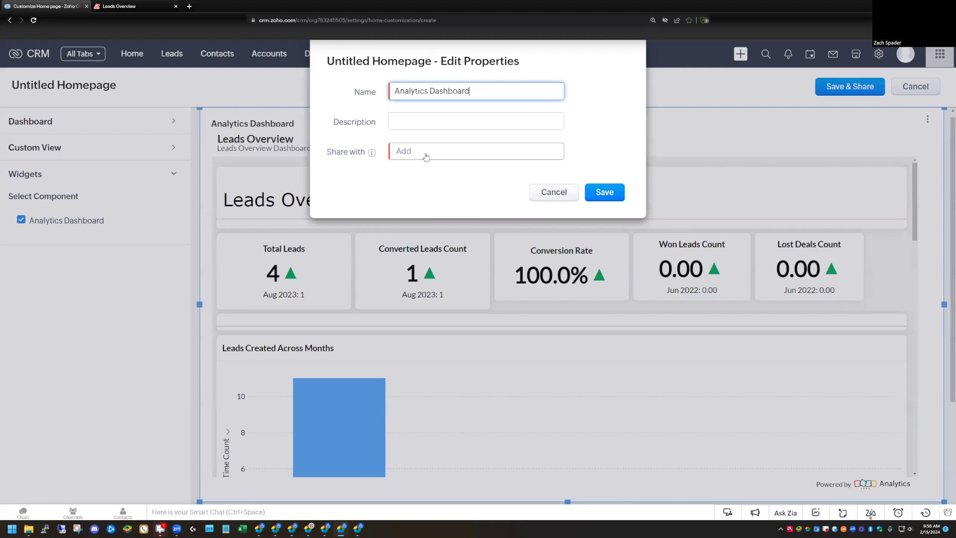
left_click(426, 152)
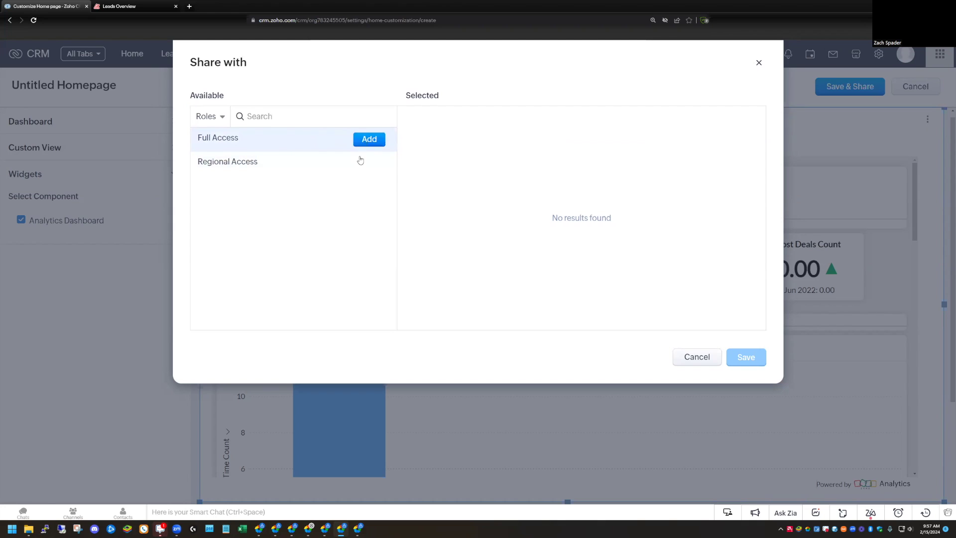
left_click(223, 116)
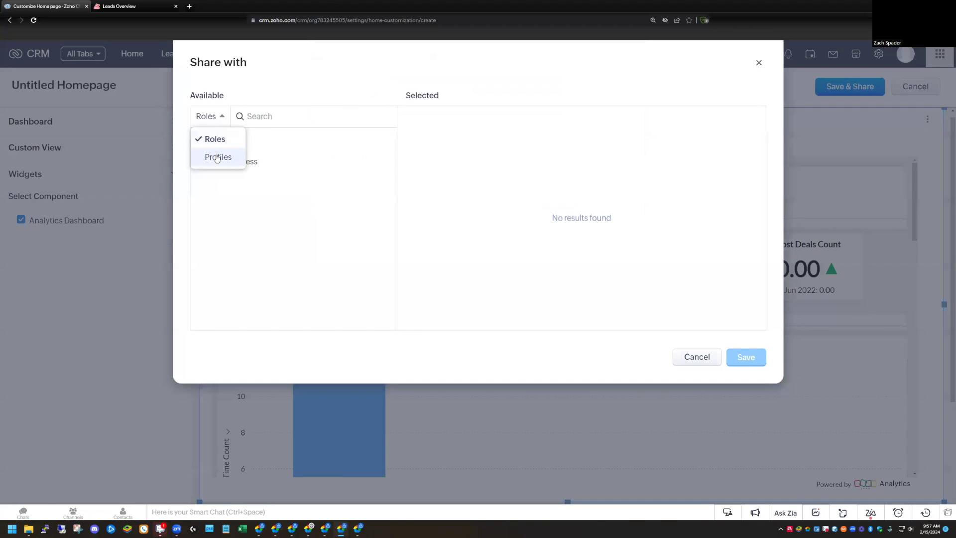
left_click(216, 156)
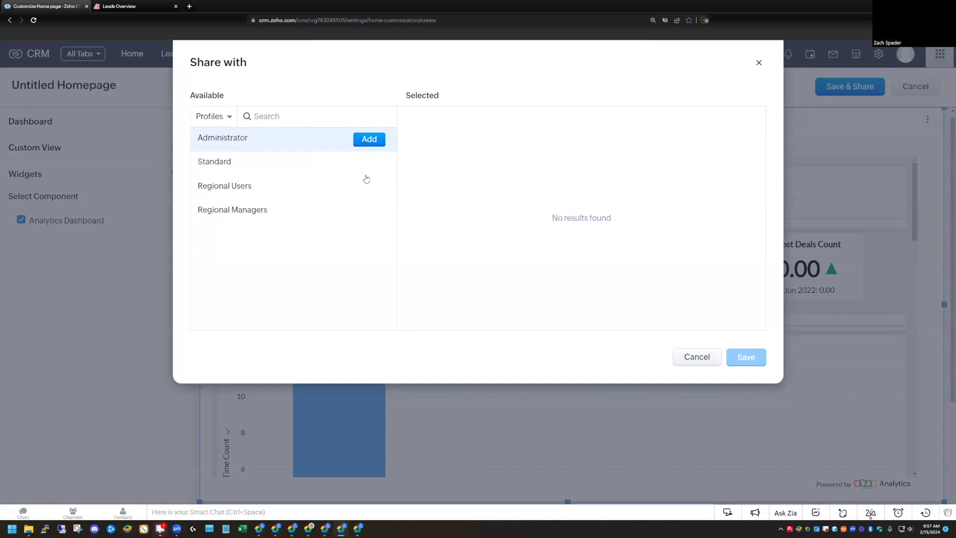
left_click(369, 139)
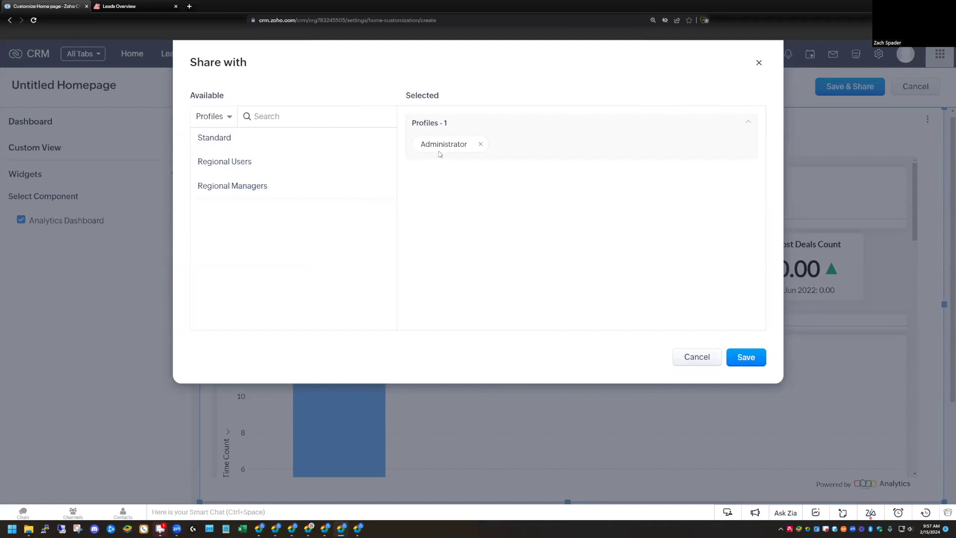
left_click(748, 362)
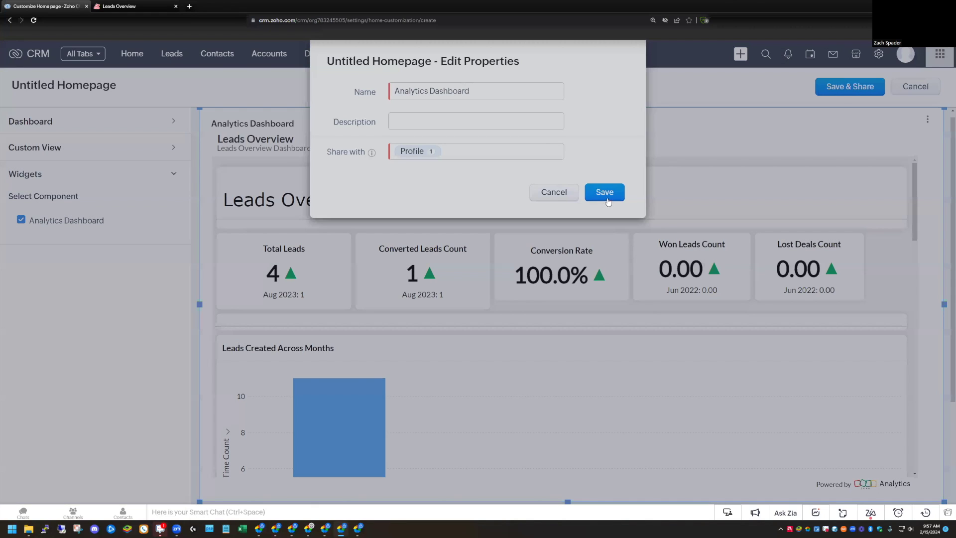
left_click(606, 193)
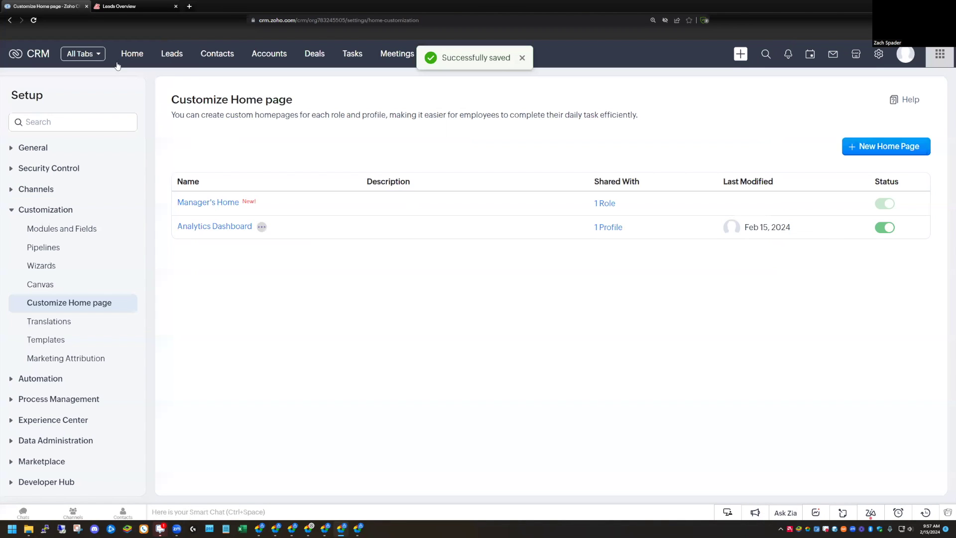
- On the CRM Home tab, switch the homepage to Analytics Dashboard to show Leads Overview
left_click(129, 56)
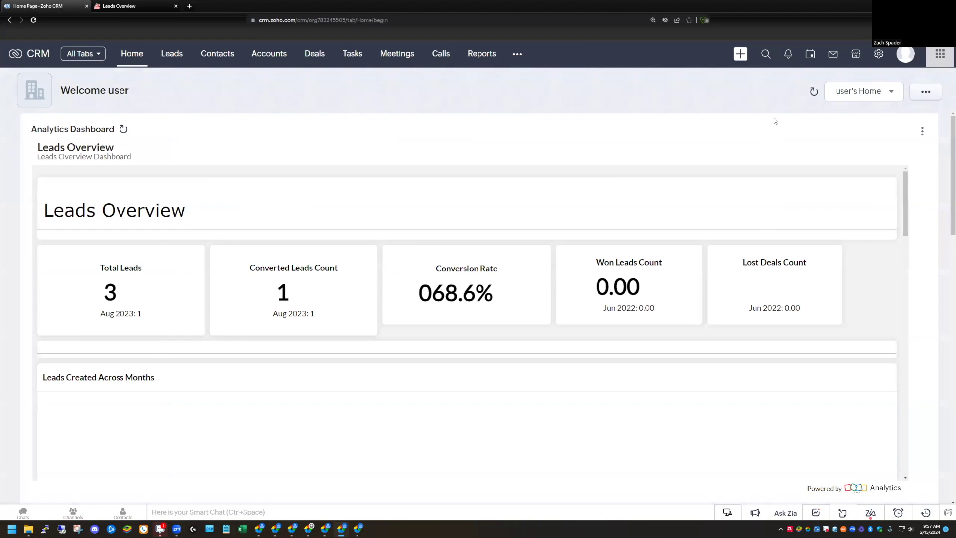
left_click(853, 95)
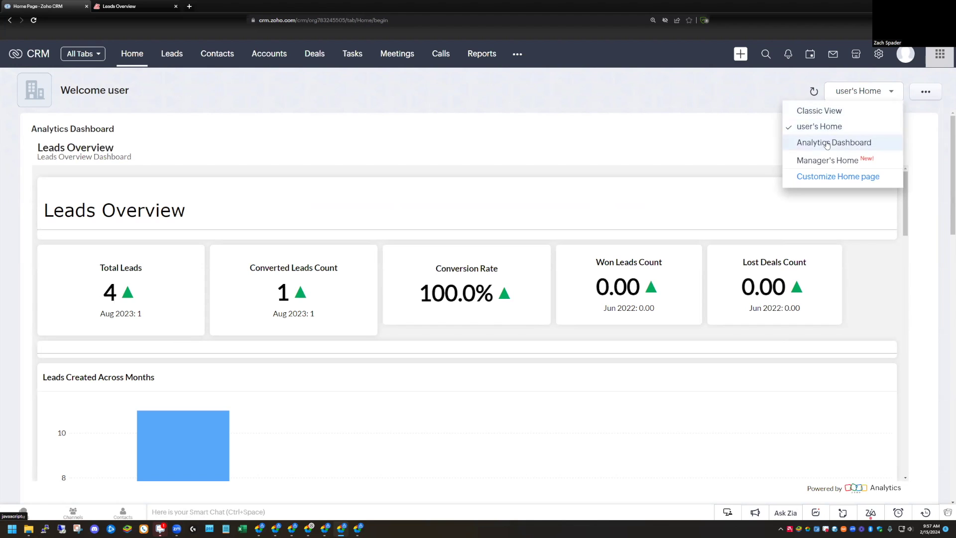
left_click(836, 148)
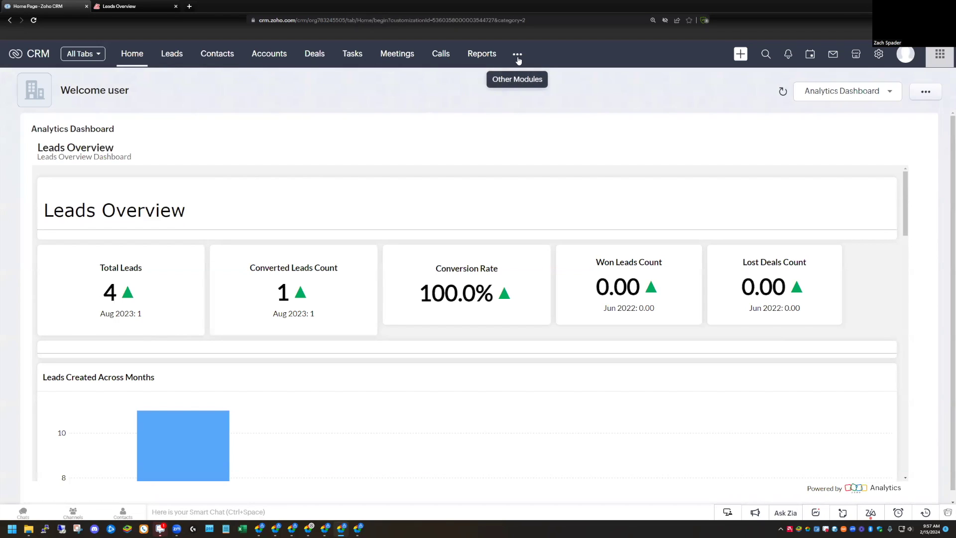
- Start a new web tab named 'Analytics Dashboard' under Modules and Fields > Web Tabs, with Widgets as source
left_click(878, 55)
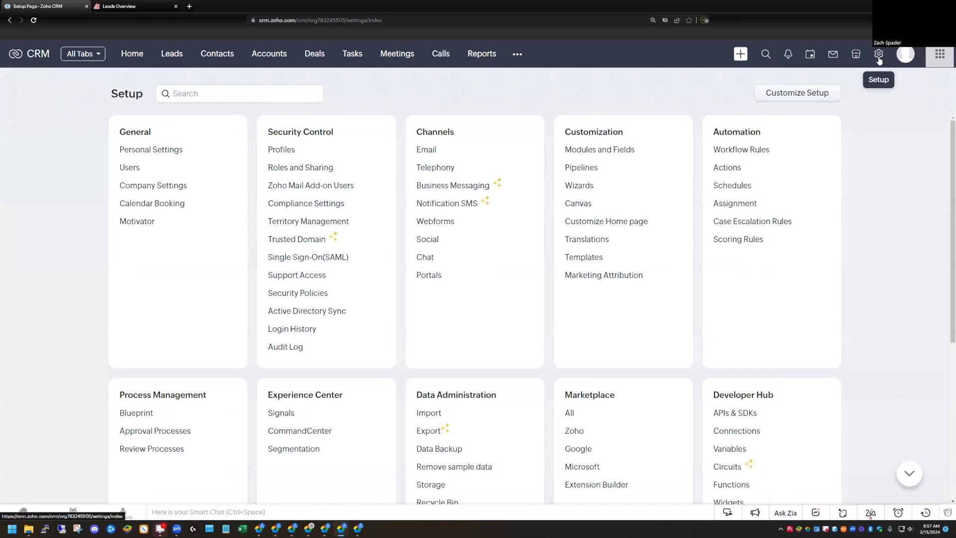
left_click(591, 150)
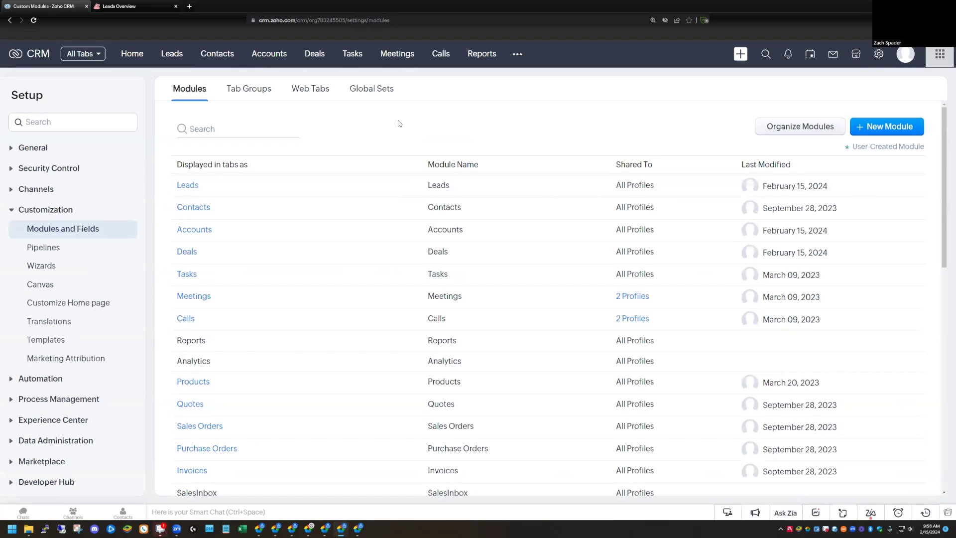
left_click(307, 94)
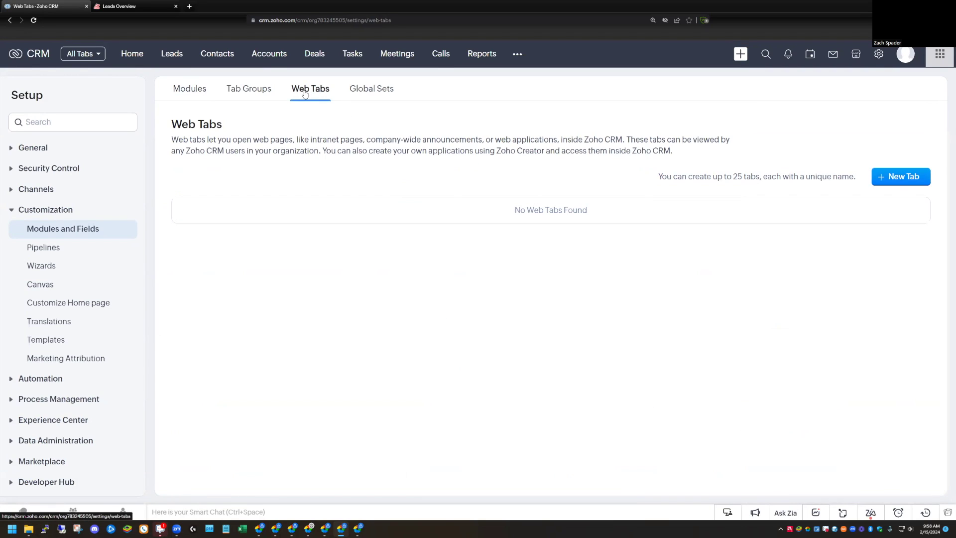
left_click(889, 182)
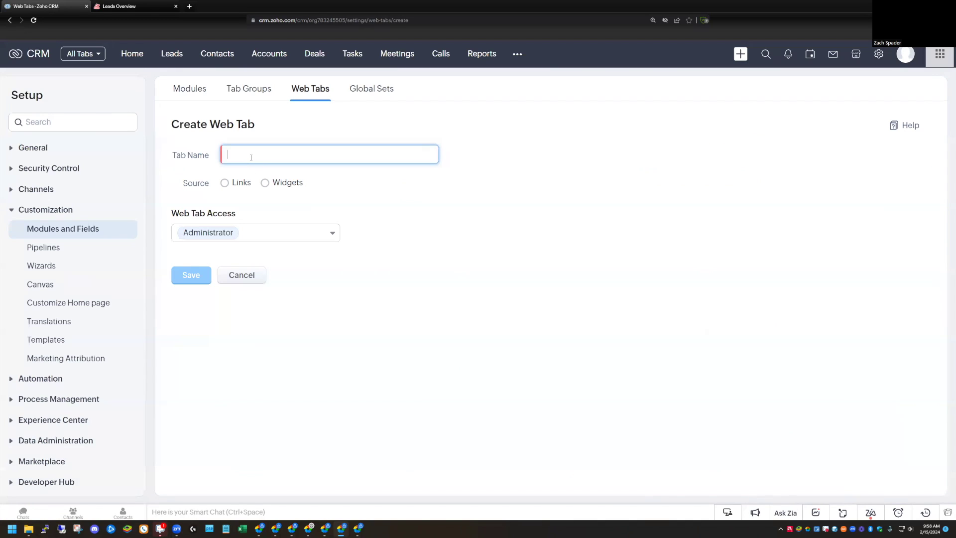
type("Analytics Dashboard")
left_click(266, 189)
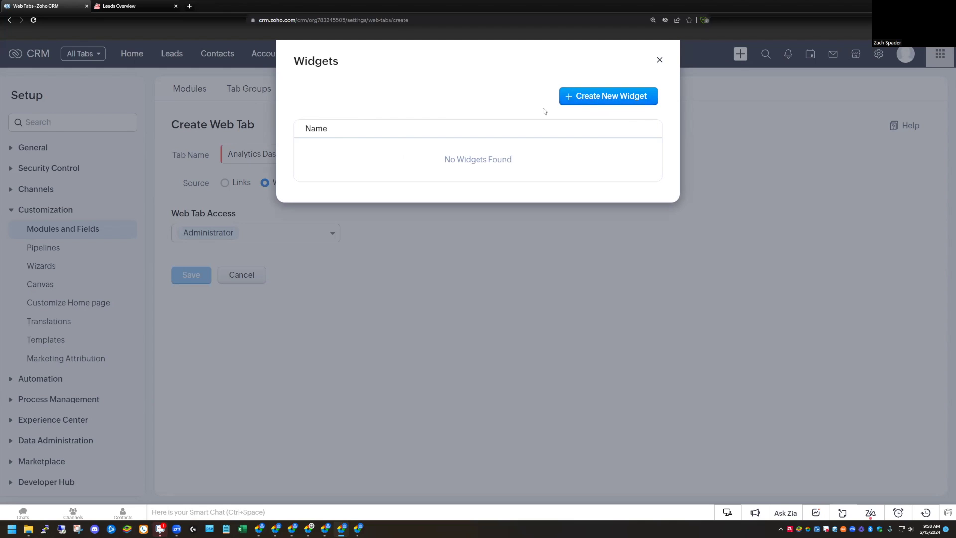
- Create and install the externally hosted widget 'Analytics Dashboard 2' using the pasted dashboard URL as base URL
left_click(594, 100)
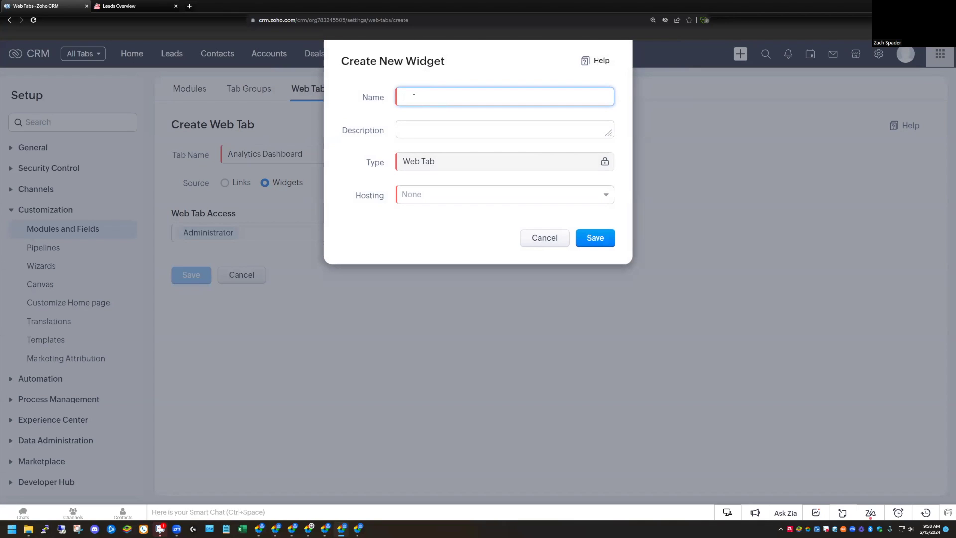
type("Analytics Dashboard 2")
left_click(433, 192)
left_click(443, 234)
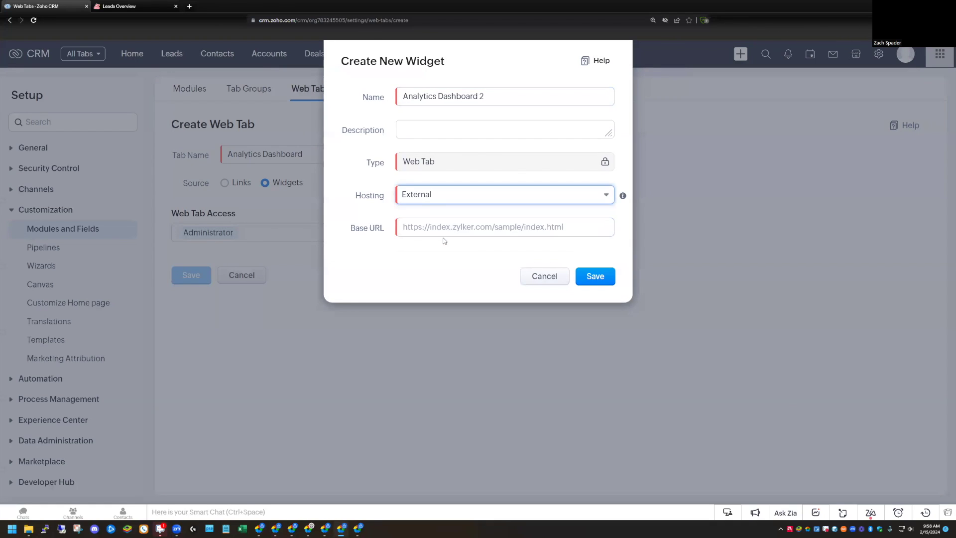
left_click(436, 232)
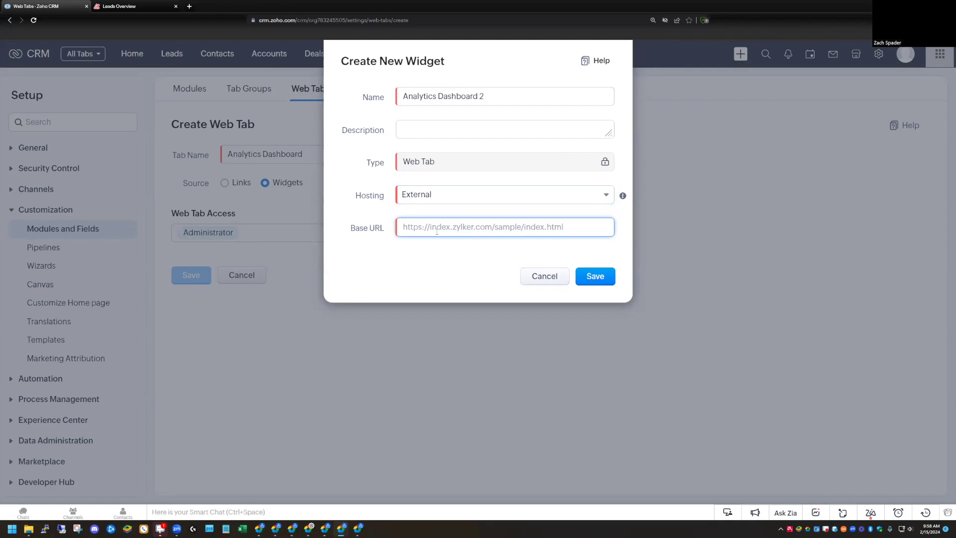
key("ctrl+v")
left_click(601, 278)
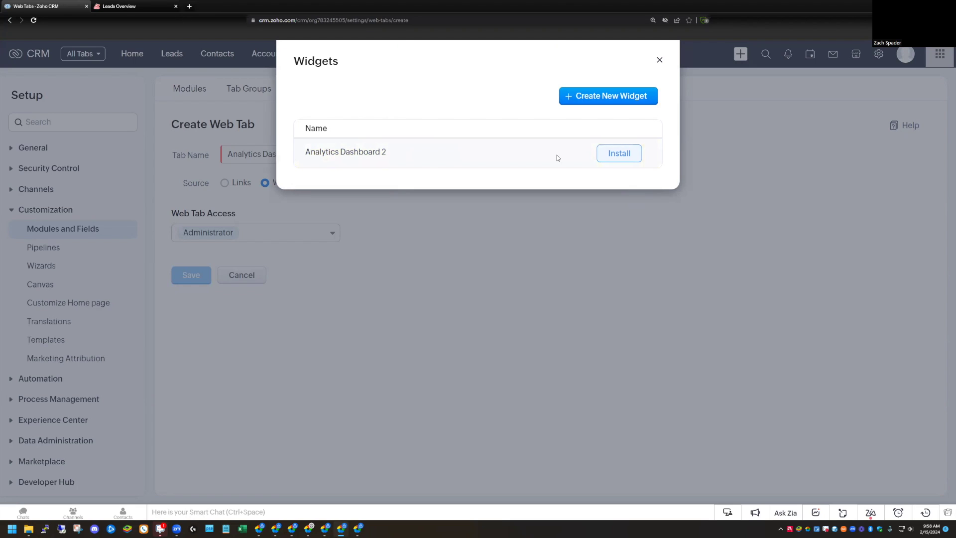
left_click(619, 158)
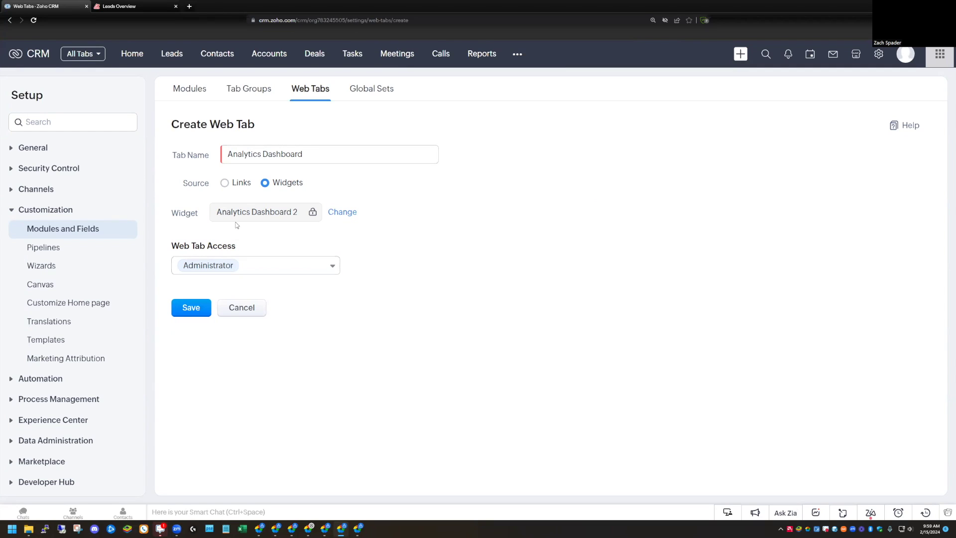
- Save the Analytics Dashboard web tab with its default access unchanged, then reload CRM
left_click(320, 269)
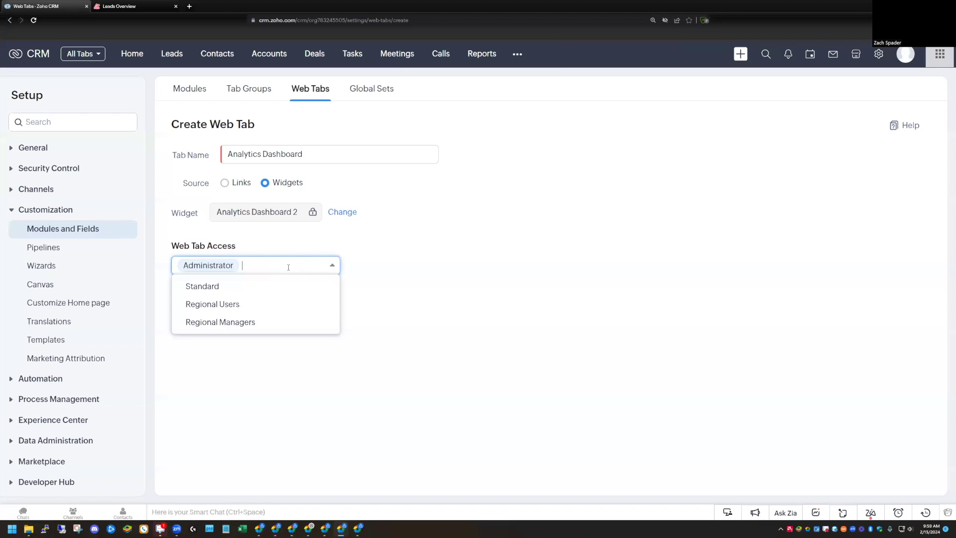
left_click(439, 275)
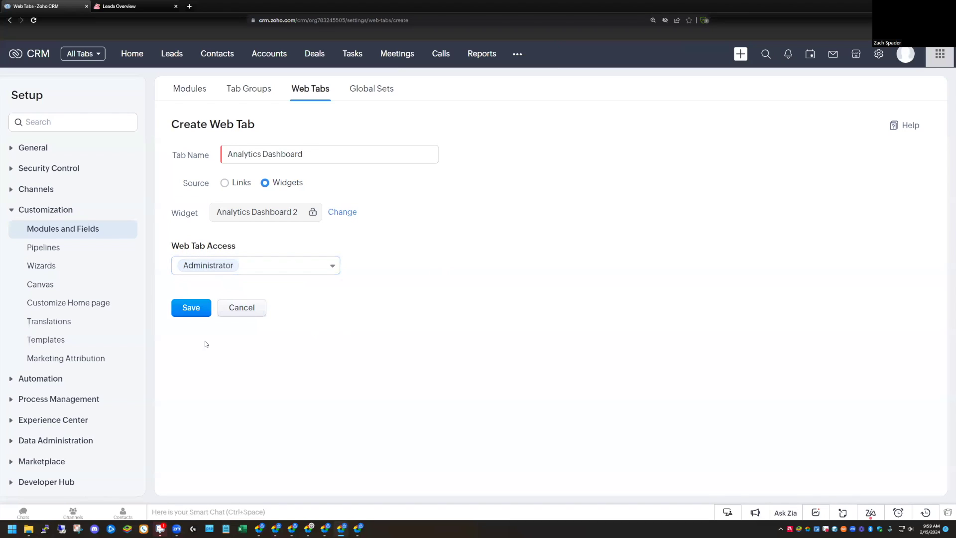
left_click(192, 313)
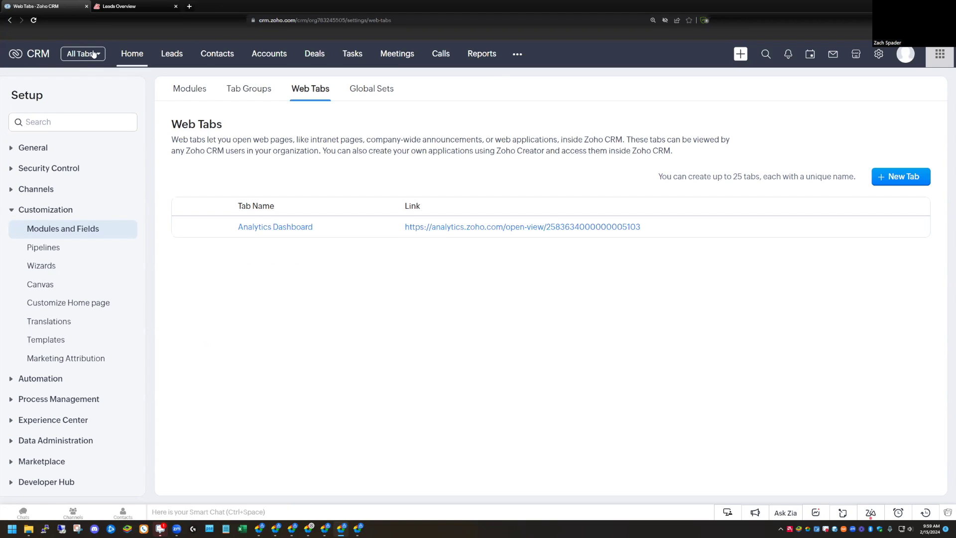
left_click(36, 20)
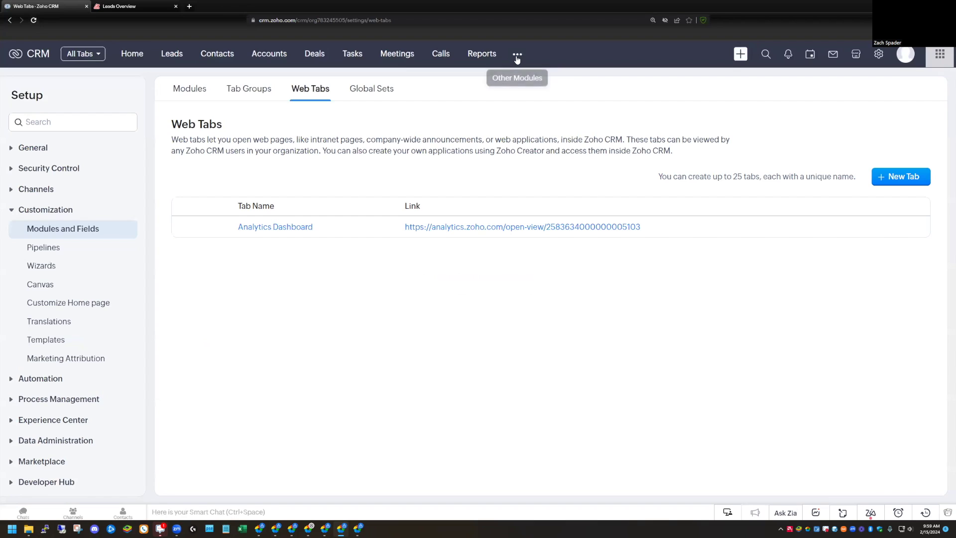
- Look through the Other Modules list for the new tab, then return to the Leads Overview browser tab
left_click(517, 56)
scroll(560, 292, "down", 3)
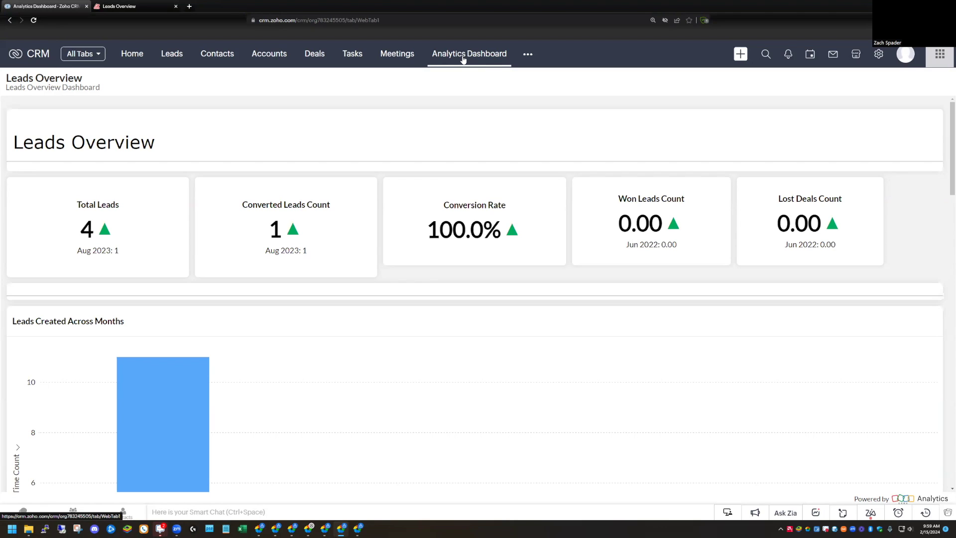
left_click(149, 7)
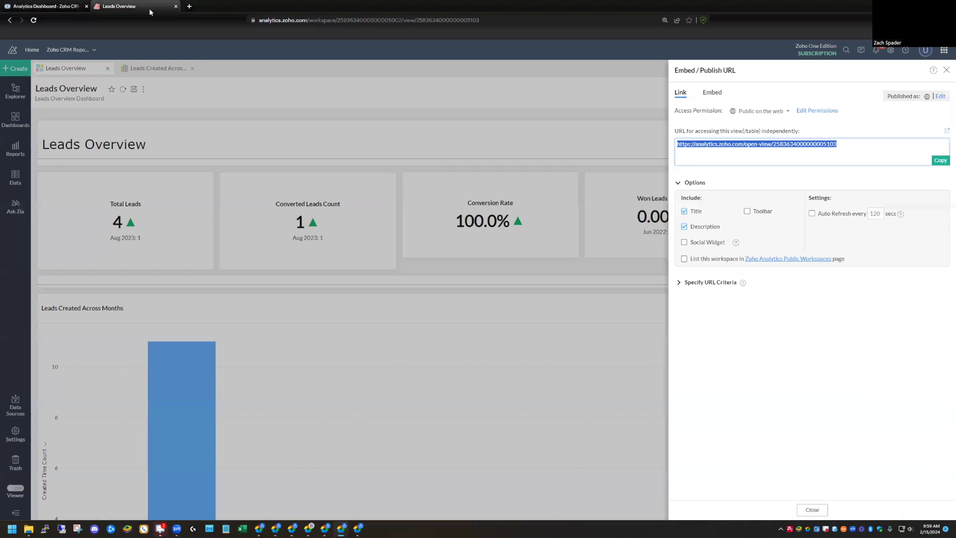
- Close the Embed/Publish panel, view the Leads Created Across Months report's sharing options, then return to CRM
left_click(946, 70)
left_click(154, 69)
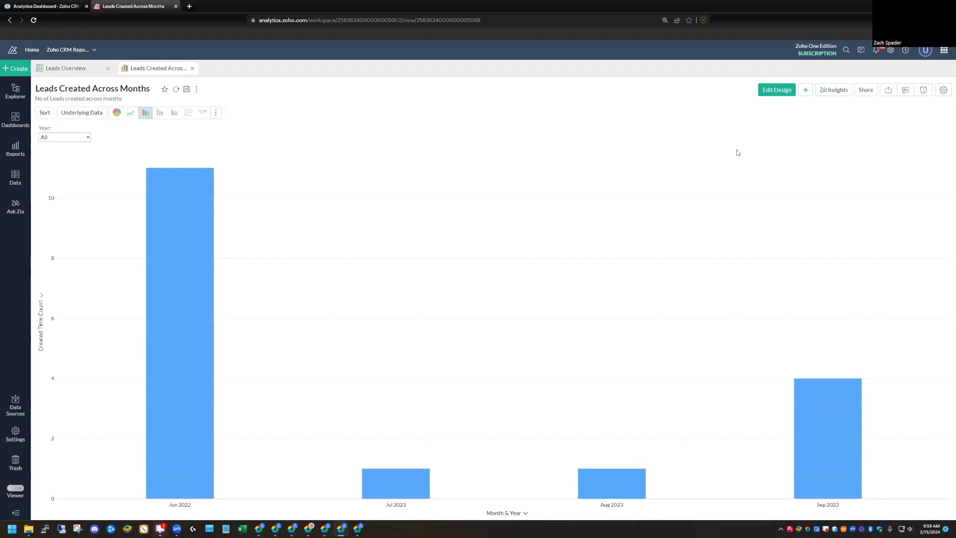
left_click(867, 93)
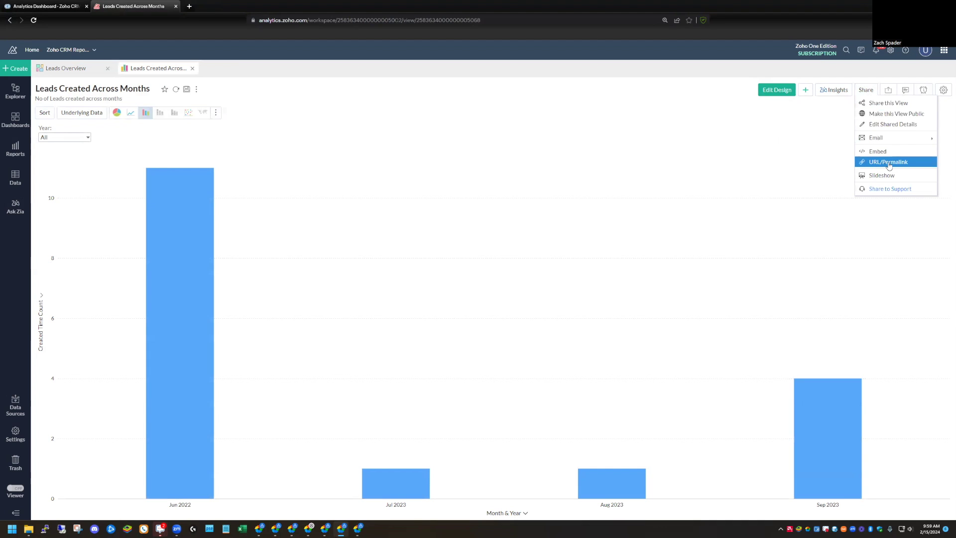
left_click(34, 8)
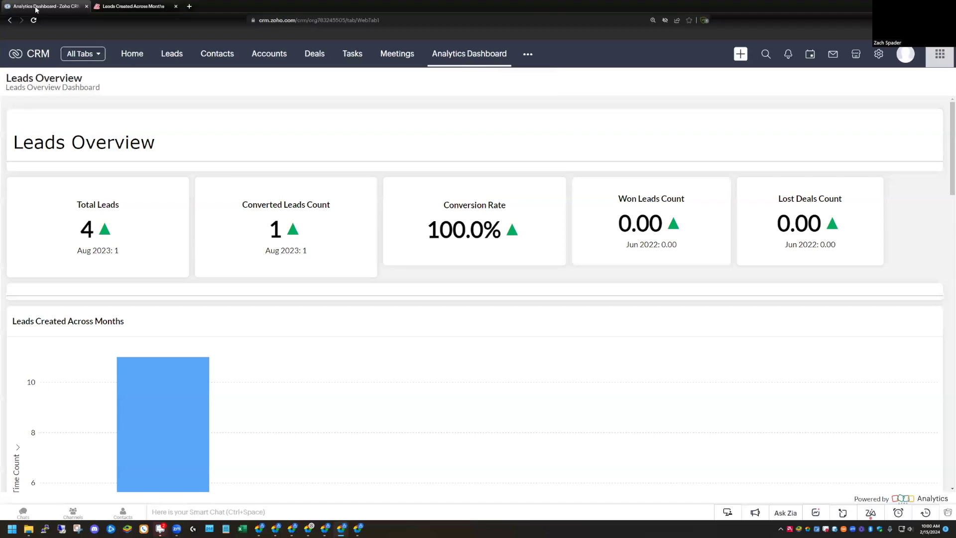